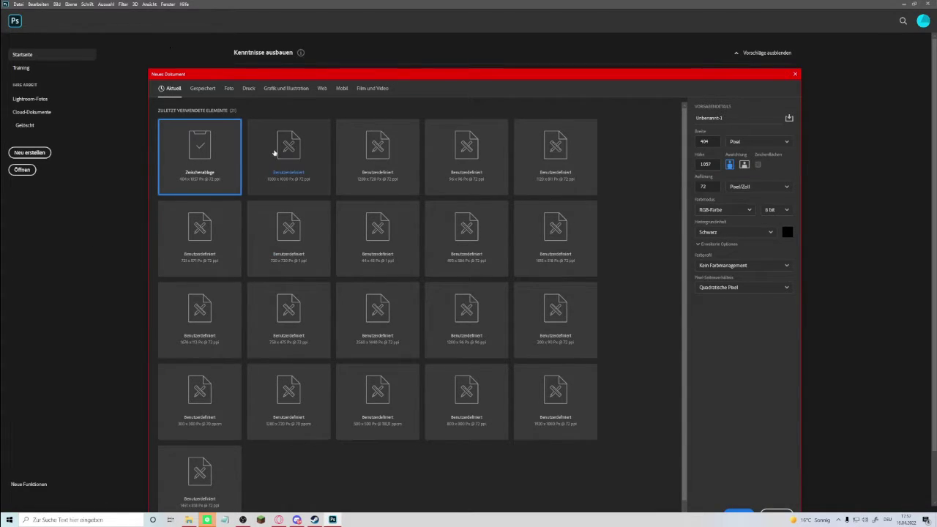
Step: Create a new 1000 x 1000 px document at 72 ppi with a black background and activate the Move tool
{"action": "left_click", "coordinate": [272, 151]}
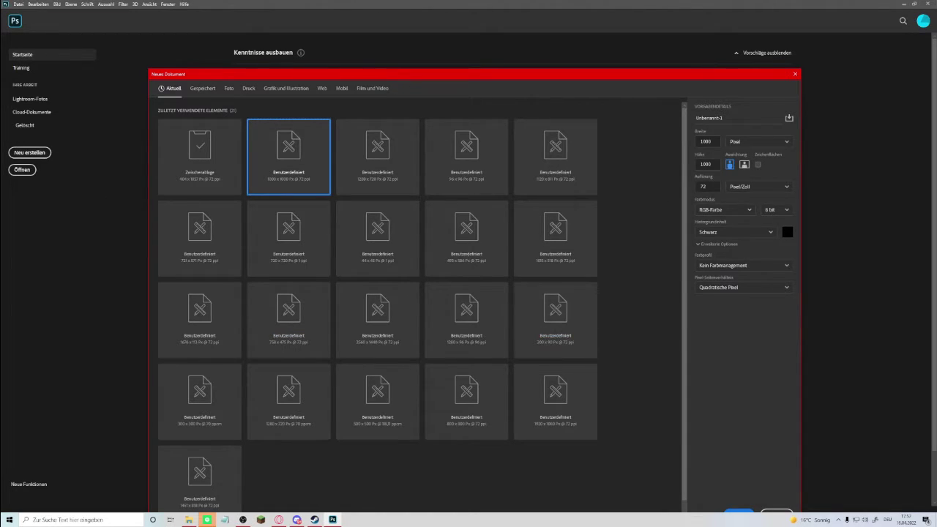
{"action": "left_click", "coordinate": [739, 512]}
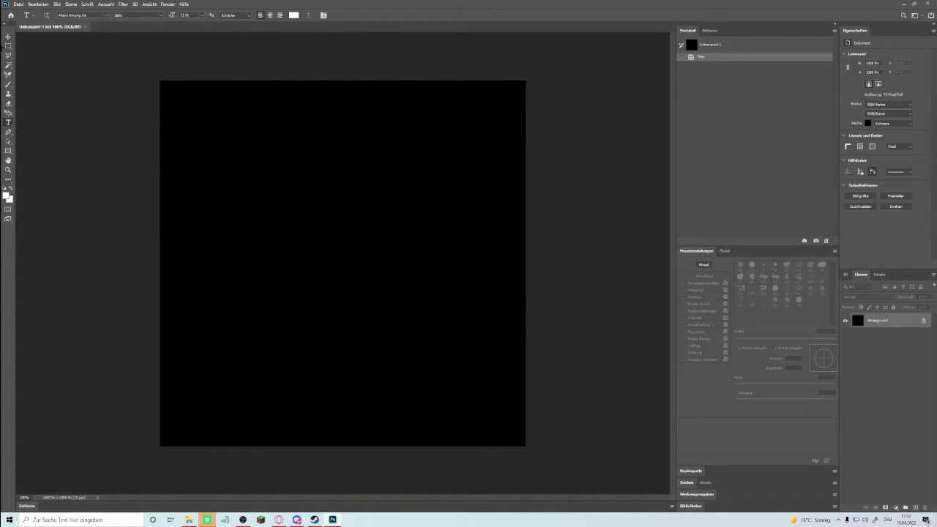
{"action": "left_click", "coordinate": [8, 37]}
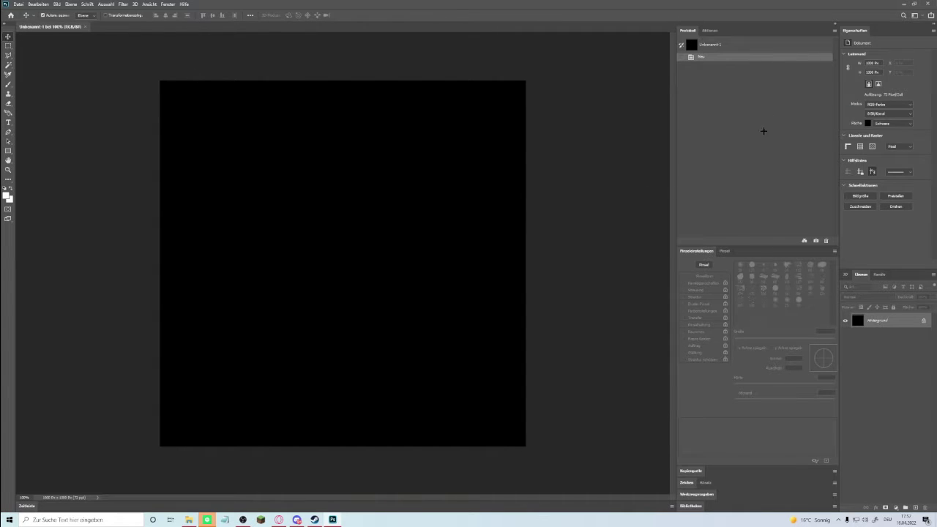
Step: Change the document's background colour to a dark grey
{"action": "left_click", "coordinate": [868, 123]}
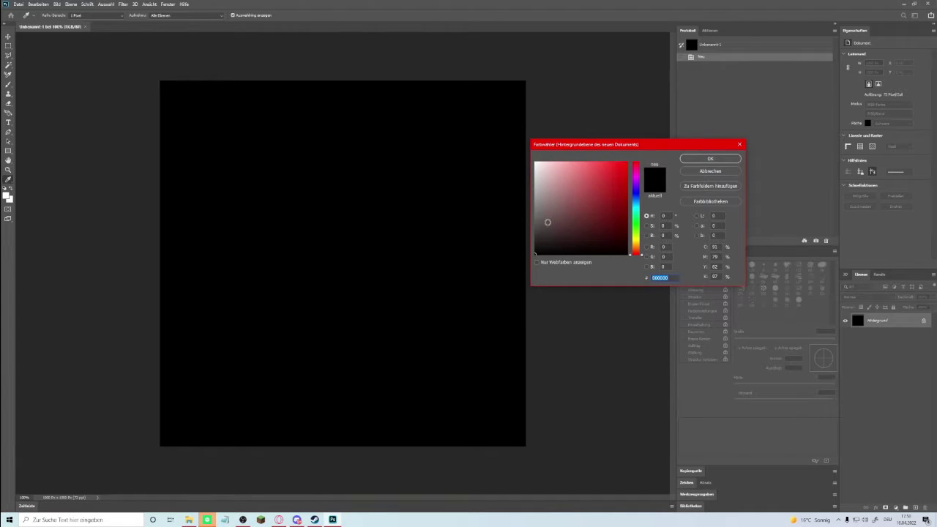
{"action": "left_click", "coordinate": [538, 216]}
{"action": "type", "text": "2f2f2f"}
{"action": "mouse_move", "coordinate": [635, 165]}
{"action": "left_mouse_down"}
{"action": "mouse_move", "coordinate": [635, 210]}
{"action": "mouse_move", "coordinate": [621, 167]}
{"action": "mouse_move", "coordinate": [622, 226]}
{"action": "mouse_move", "coordinate": [636, 212]}
{"action": "mouse_move", "coordinate": [635, 225]}
{"action": "mouse_move", "coordinate": [624, 227]}
{"action": "mouse_move", "coordinate": [635, 214]}
{"action": "mouse_move", "coordinate": [636, 161]}
{"action": "mouse_move", "coordinate": [536, 235]}
{"action": "left_mouse_up"}
{"action": "left_click", "coordinate": [613, 222]}
{"action": "left_click", "coordinate": [618, 189]}
{"action": "left_click", "coordinate": [709, 159]}
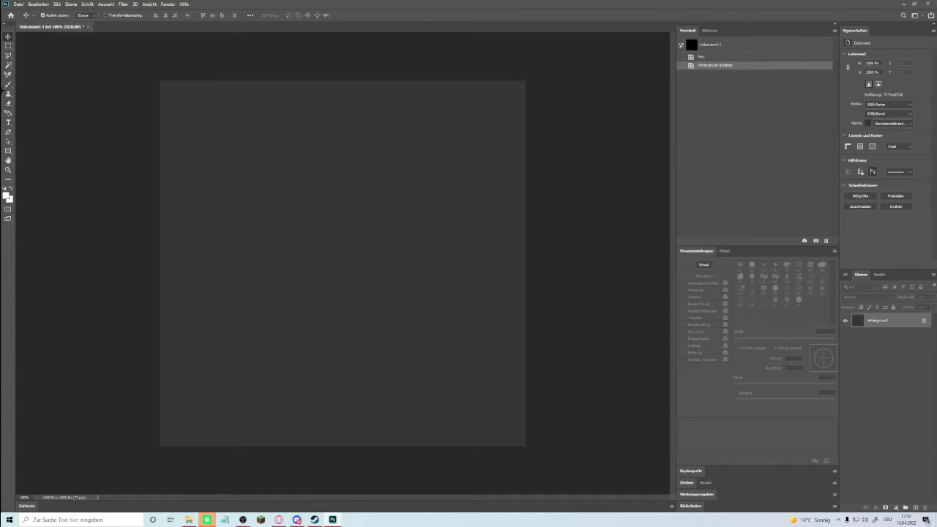
Step: Add the white 72 pt text HOMEV in the Aliens Among Us font near the middle of the canvas
{"action": "left_click", "coordinate": [9, 122]}
{"action": "left_click", "coordinate": [8, 123]}
{"action": "left_click", "coordinate": [341, 246]}
{"action": "type", "text": "HOMEV"}
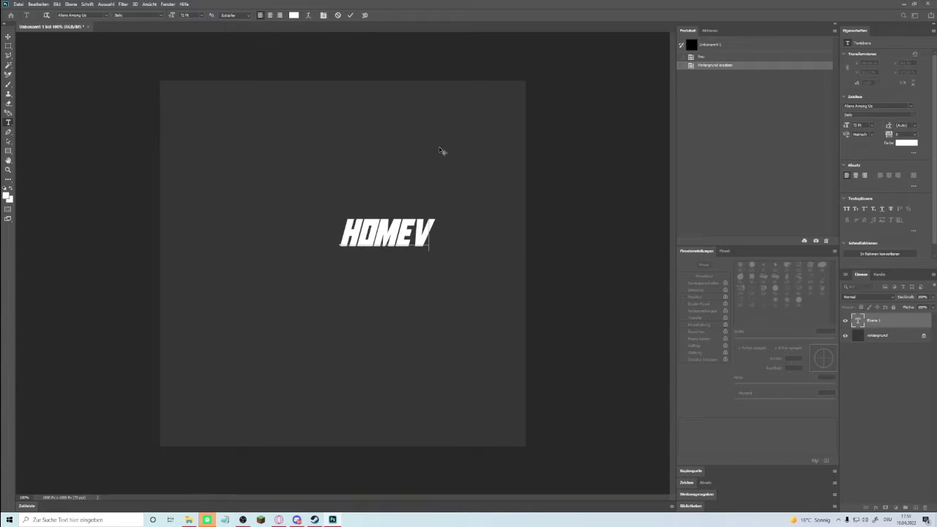
{"action": "key", "text": "ctrl+Return"}
{"action": "key", "text": "ctrl+t"}
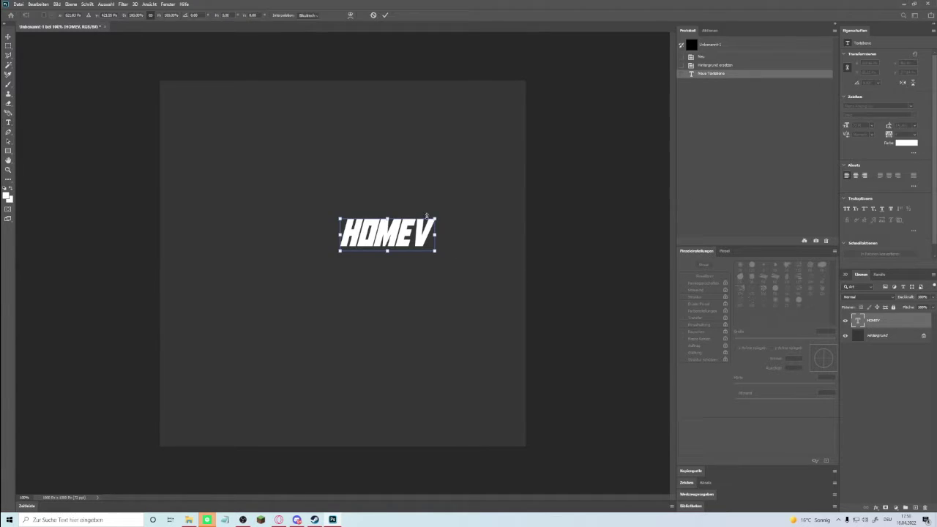
{"action": "key", "text": "Return"}
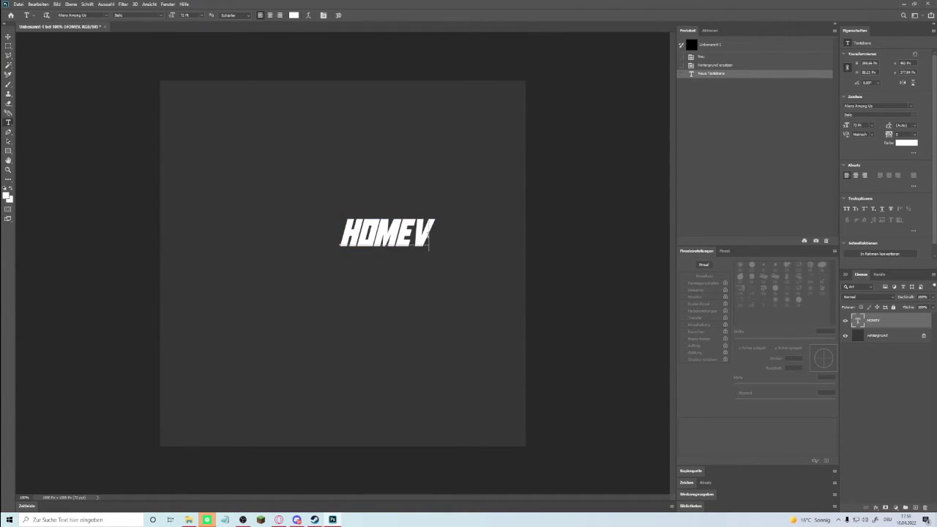
Step: Reopen the HOMEV text for editing and add empty lines below the word
{"action": "key", "text": "ctrl"}
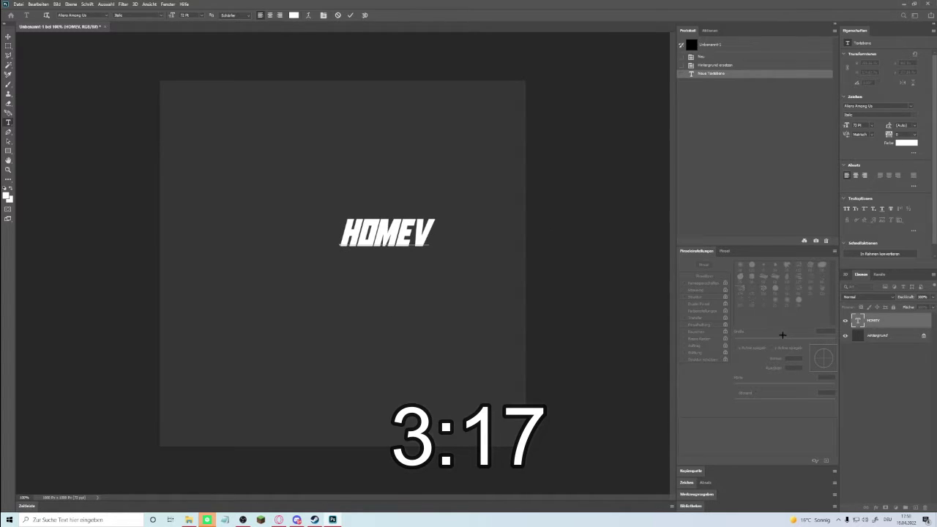
{"action": "left_click", "coordinate": [864, 349]}
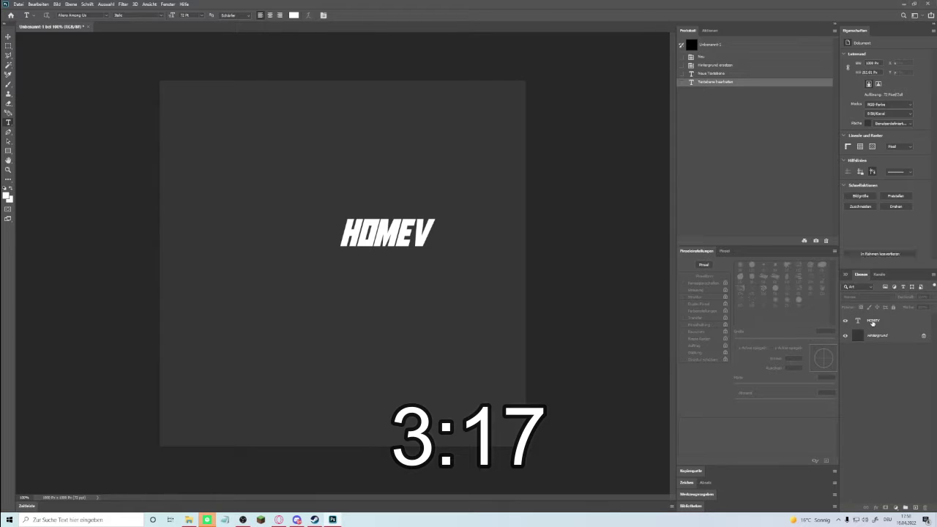
{"action": "left_click", "coordinate": [436, 231]}
{"action": "key", "text": "Return"}
{"action": "left_click", "coordinate": [354, 198]}
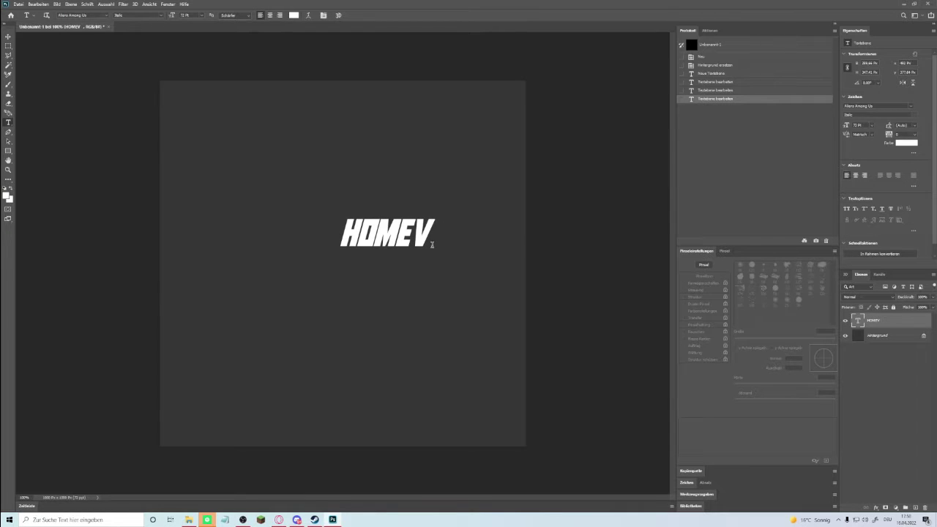
Step: Scale the HOMEV text to about 132% and place it in the upper-left corner of the canvas
{"action": "key", "text": "ctrl+t"}
{"action": "left_click_drag", "start_coordinate": [434, 218], "coordinate": [502, 132]}
{"action": "left_click_drag", "start_coordinate": [475, 174], "coordinate": [296, 123]}
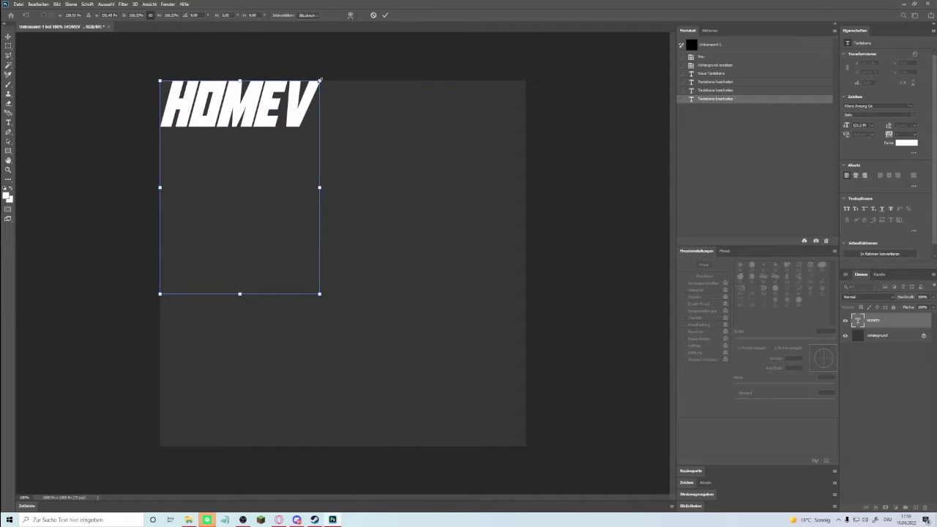
{"action": "left_click_drag", "start_coordinate": [320, 79], "coordinate": [265, 112]}
{"action": "left_click_drag", "start_coordinate": [260, 158], "coordinate": [257, 116]}
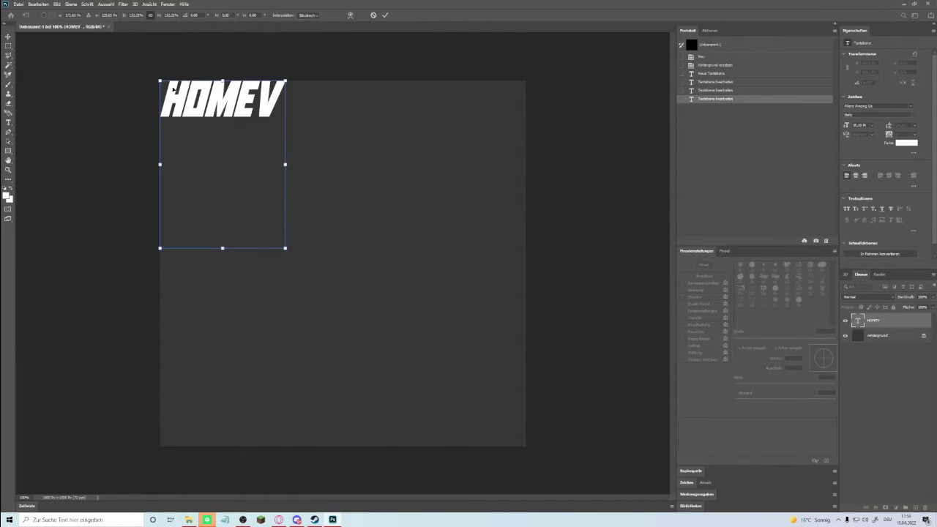
{"action": "key", "text": "Return"}
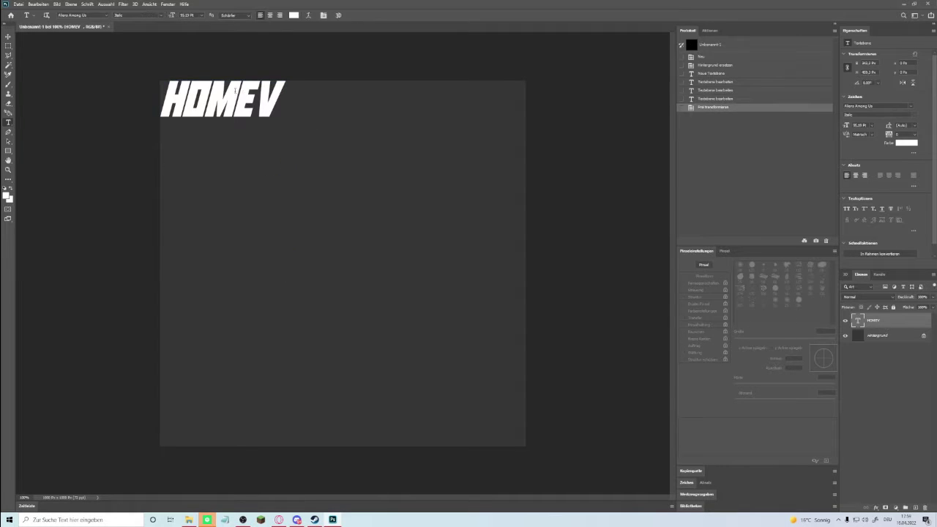
Step: Copy the word HOMEV and paste it onto new lines until nine rows run down the full canvas height
{"action": "double_click", "coordinate": [858, 320]}
{"action": "key", "text": "ctrl+c"}
{"action": "left_click", "coordinate": [279, 101]}
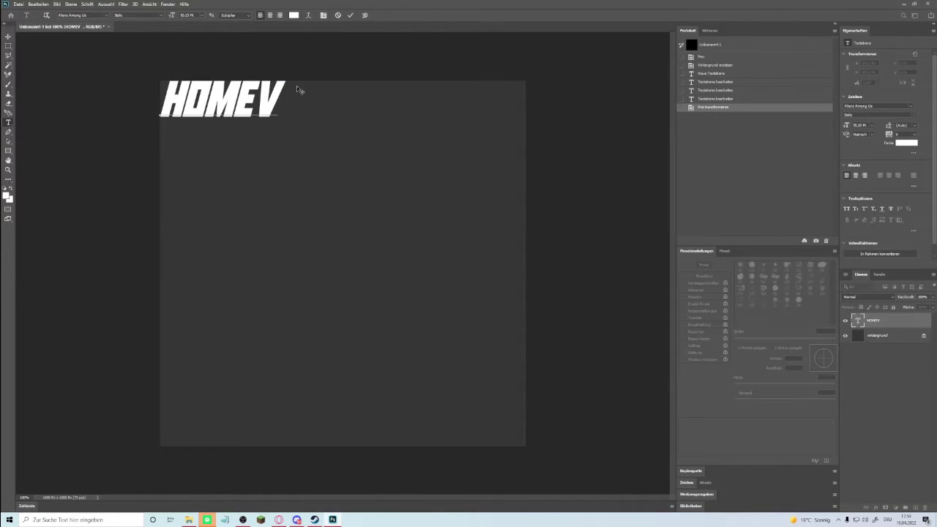
{"action": "key", "text": "Return"}
{"action": "key", "text": "ctrl+v"}
{"action": "key", "text": "ctrl+v"}
{"action": "key", "text": "Return"}
{"action": "key", "text": "ctrl+v"}
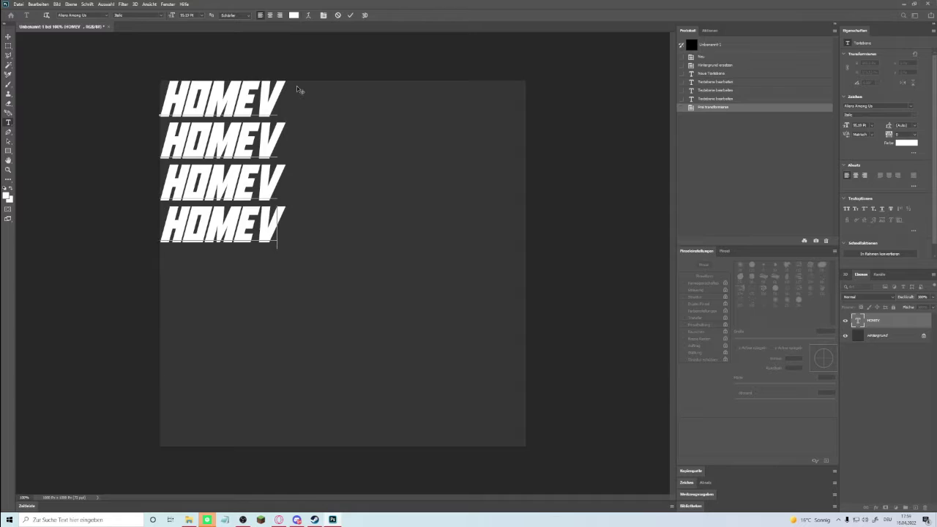
{"action": "key", "text": "Return"}
{"action": "key", "text": "ctrl+v"}
{"action": "key", "text": "Return"}
{"action": "key", "text": "ctrl+v"}
{"action": "key", "text": "Return"}
{"action": "key", "text": "ctrl+v"}
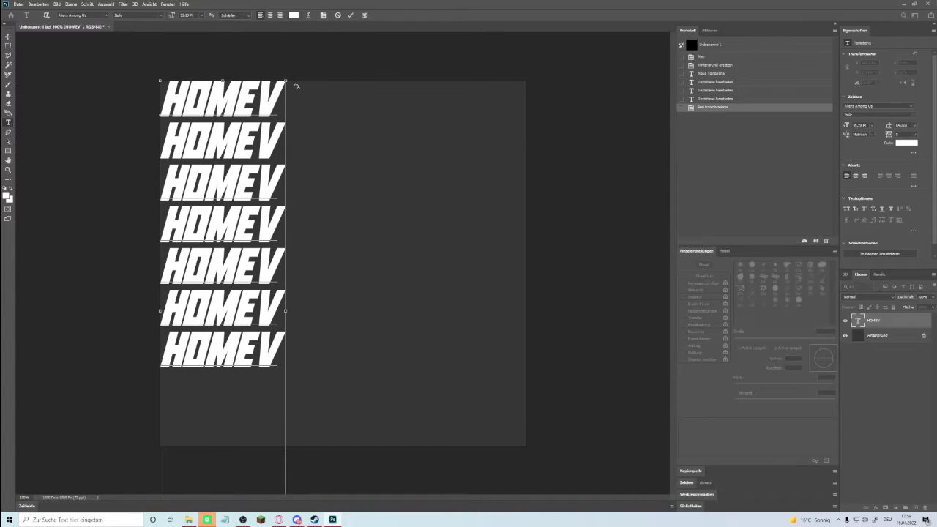
{"action": "key", "text": "Return"}
{"action": "key", "text": "ctrl+v"}
{"action": "key", "text": "Return"}
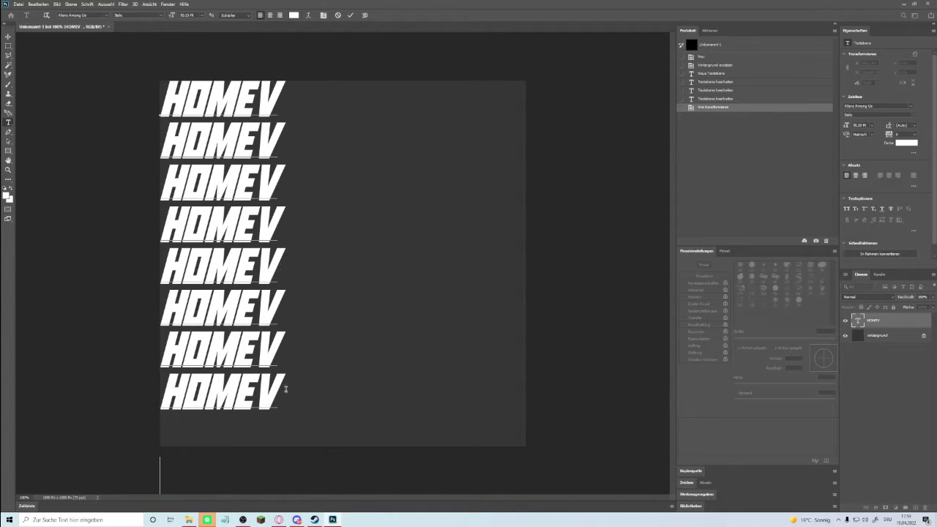
{"action": "key", "text": "ctrl+v"}
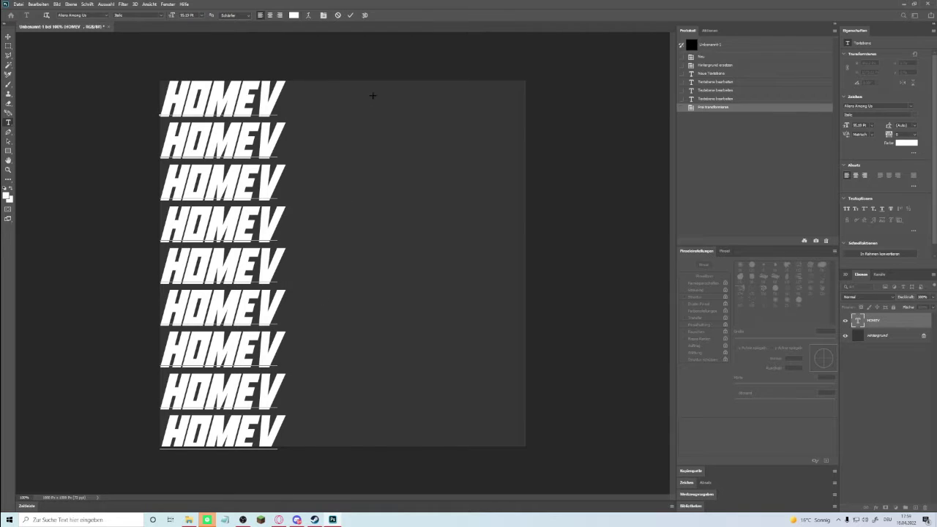
{"action": "left_click", "coordinate": [869, 323]}
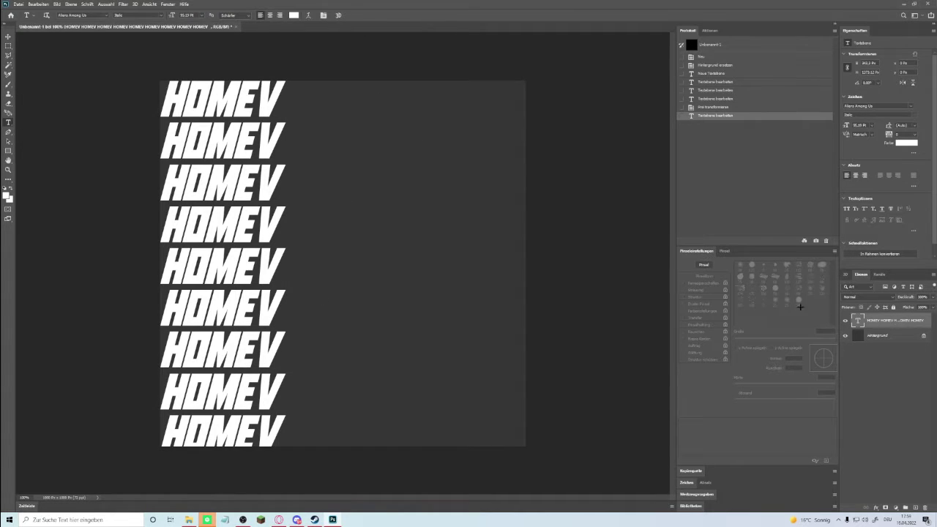
Step: Duplicate the HOMEV text column three times and line up the copies side by side across the full canvas width
{"action": "key", "text": "ctrl+v"}
{"action": "key", "text": "ctrl+t"}
{"action": "left_click_drag", "start_coordinate": [330, 195], "coordinate": [328, 196]}
{"action": "left_click", "coordinate": [875, 328]}
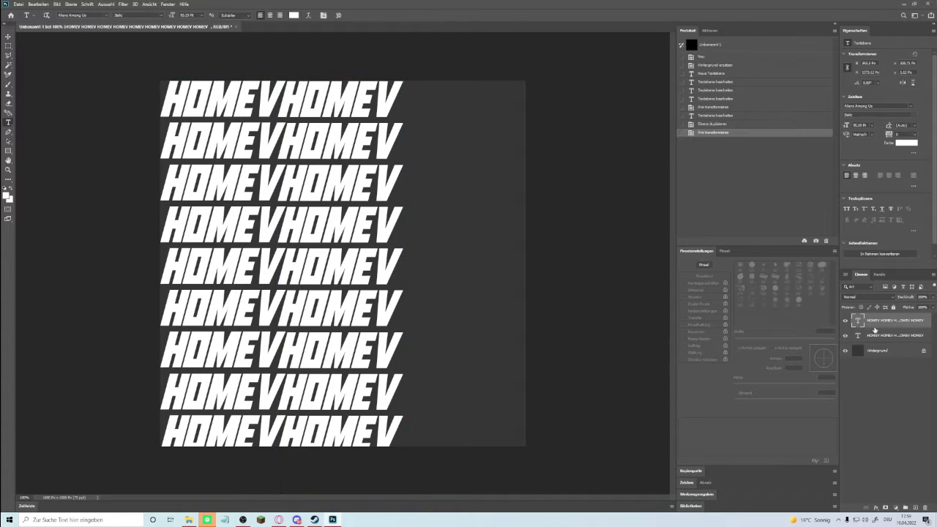
{"action": "key", "text": "ctrl+v"}
{"action": "key", "text": "ctrl+t"}
{"action": "left_click_drag", "start_coordinate": [349, 236], "coordinate": [465, 236]}
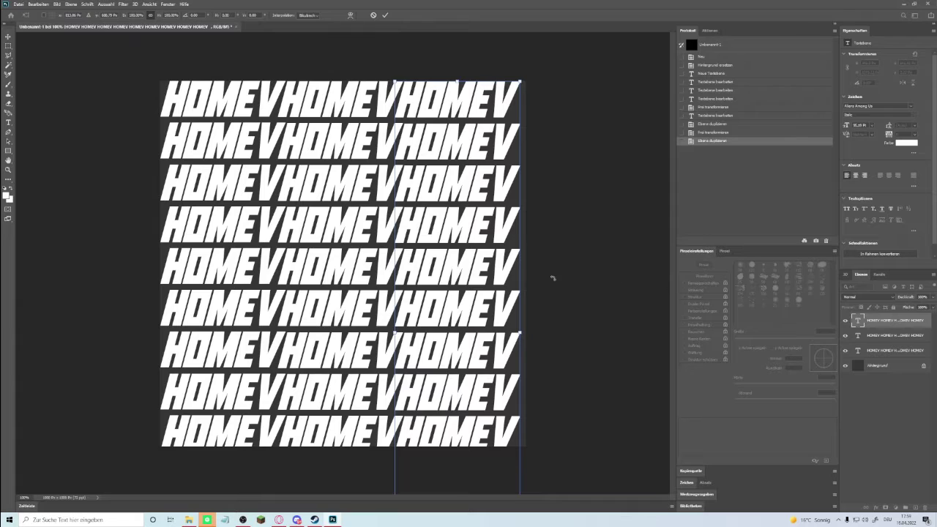
{"action": "left_click", "coordinate": [880, 323]}
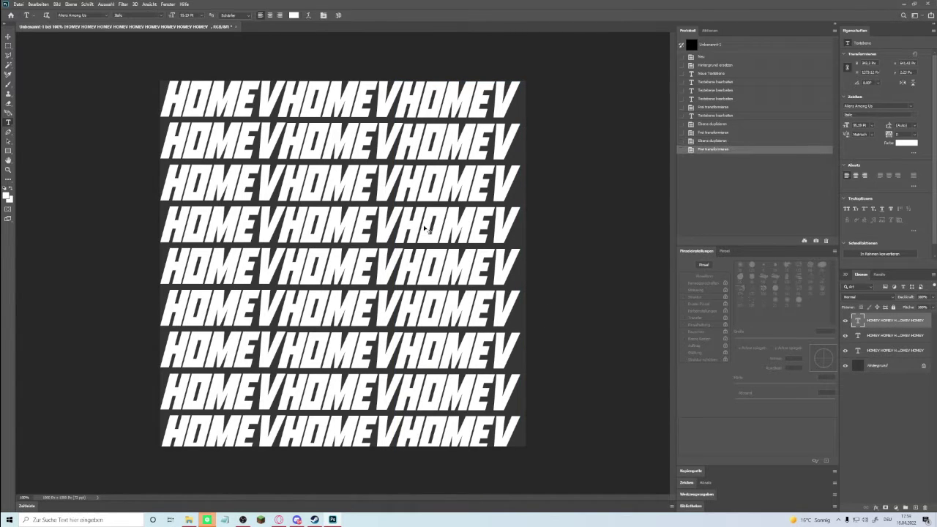
{"action": "key", "text": "ctrl+v"}
{"action": "key", "text": "ctrl+t"}
{"action": "left_click_drag", "start_coordinate": [352, 215], "coordinate": [573, 241]}
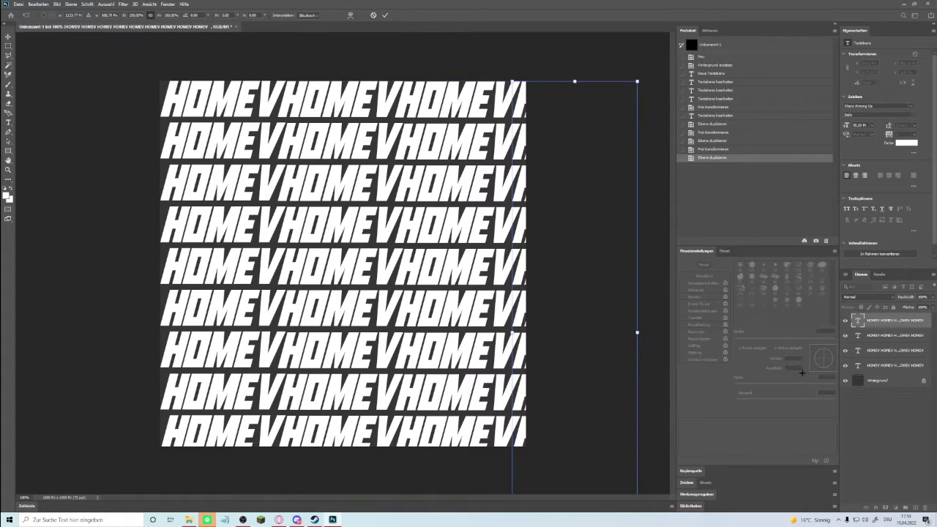
{"action": "key", "text": "Return"}
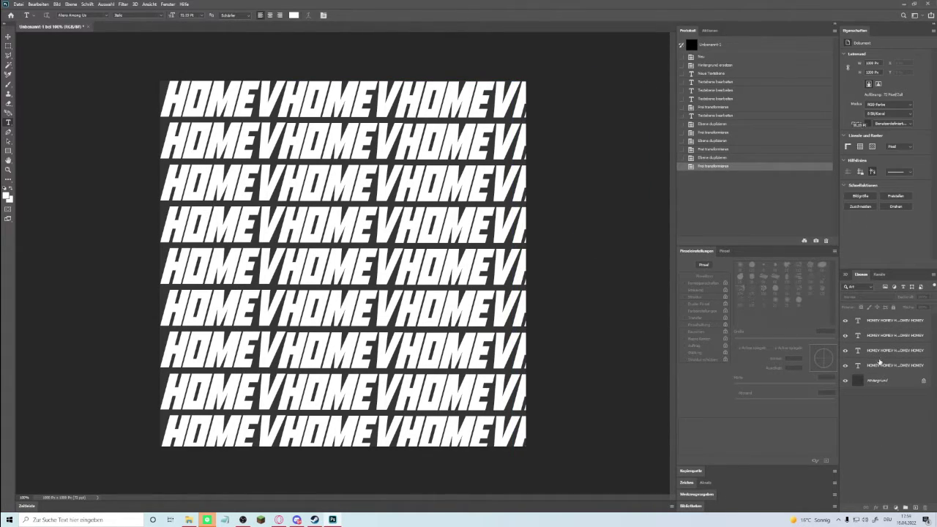
Step: Rasterize all four HOMEV text layers and merge them into a single layer
{"action": "left_click", "coordinate": [880, 363]}
{"action": "left_click", "coordinate": [871, 351], "text": "ctrl"}
{"action": "left_click", "coordinate": [870, 335], "text": "ctrl"}
{"action": "left_click", "coordinate": [871, 321], "text": "ctrl"}
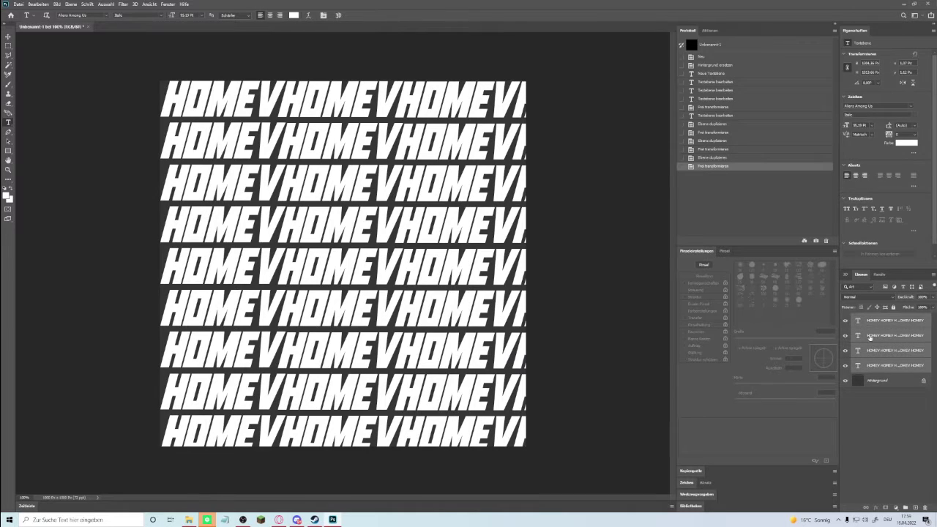
{"action": "right_click", "coordinate": [873, 364]}
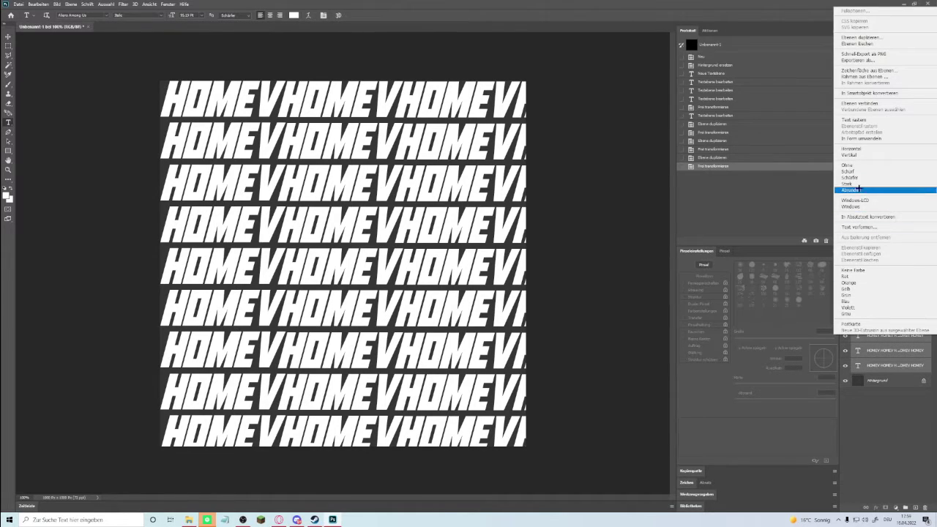
{"action": "left_click", "coordinate": [864, 120]}
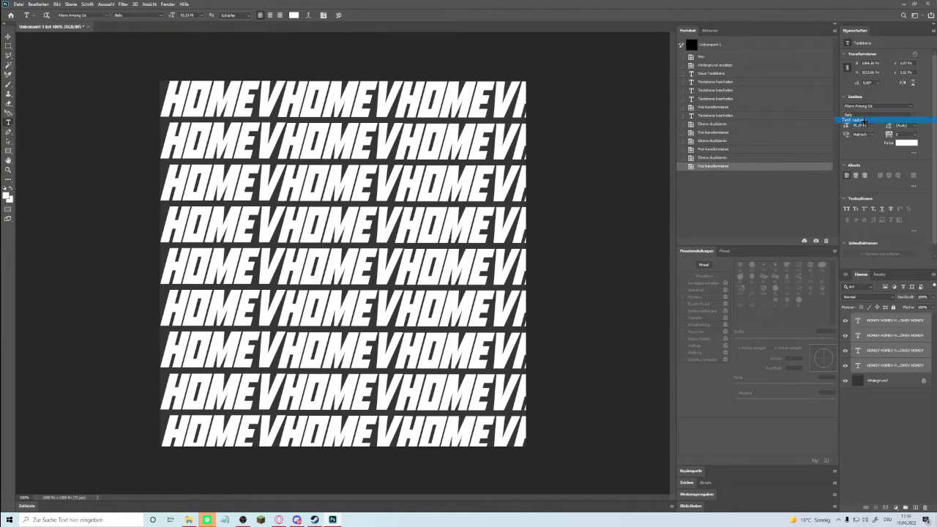
{"action": "right_click", "coordinate": [873, 344]}
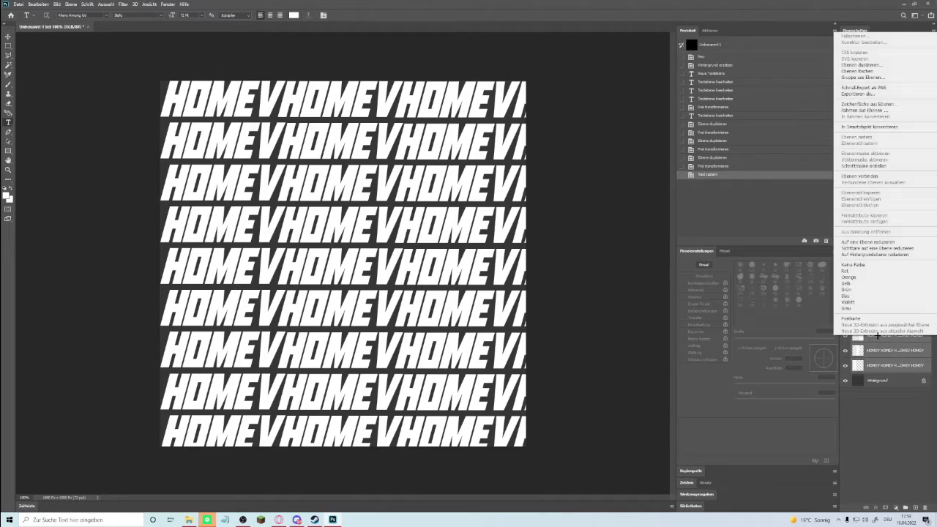
{"action": "left_click", "coordinate": [871, 241]}
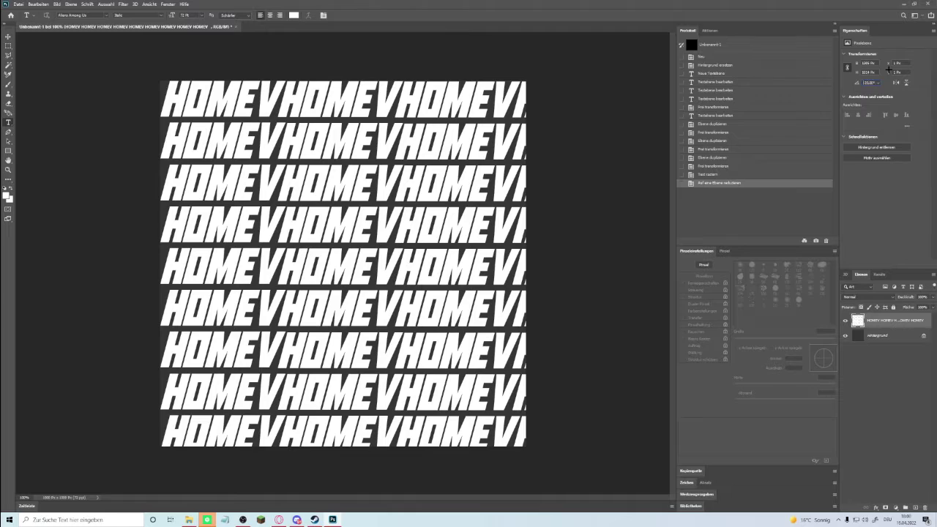
Step: Rotate the merged text layer counter-clockwise into a diagonal pattern and lower its opacity to a faint single-digit percentage
{"action": "key", "text": "Return"}
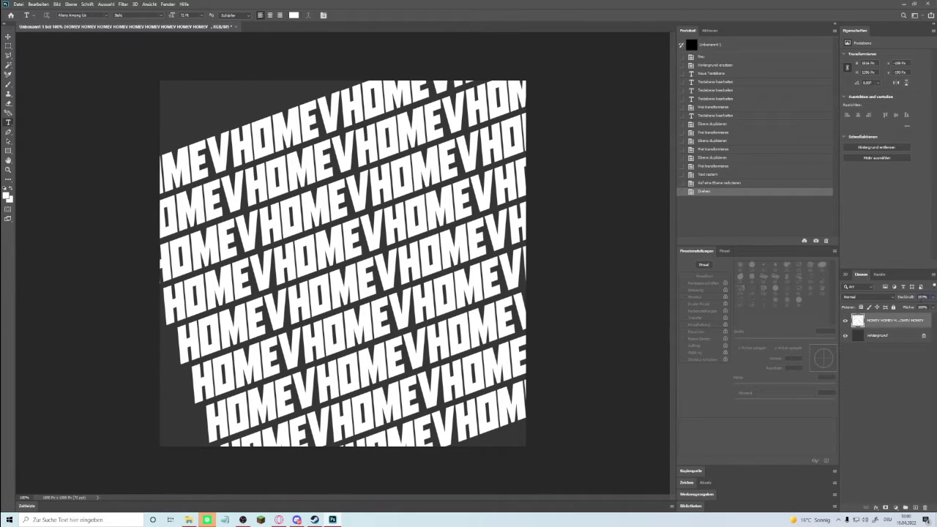
{"action": "left_click_drag", "start_coordinate": [906, 297], "coordinate": [871, 297]}
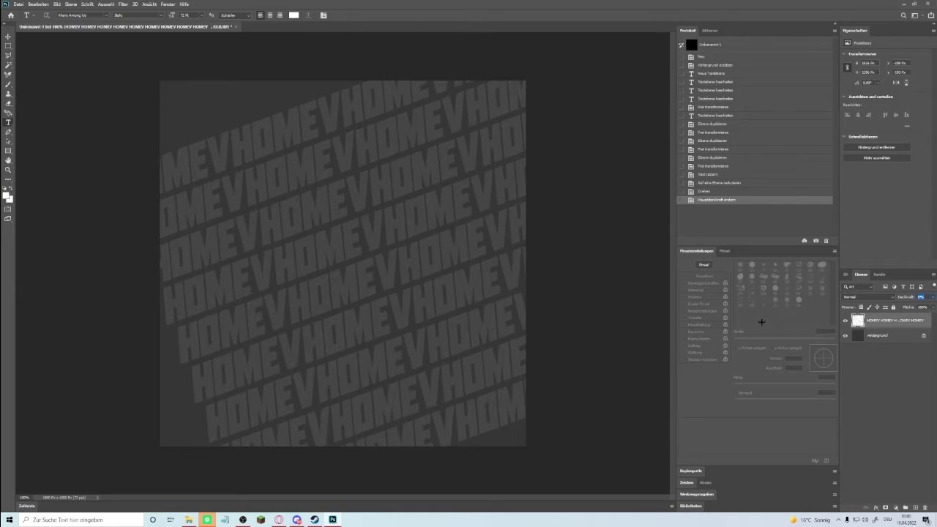
Step: Enlarge the rotated text pattern proportionally and reposition it so it covers the whole canvas, including the empty corners
{"action": "key", "text": "ctrl+t"}
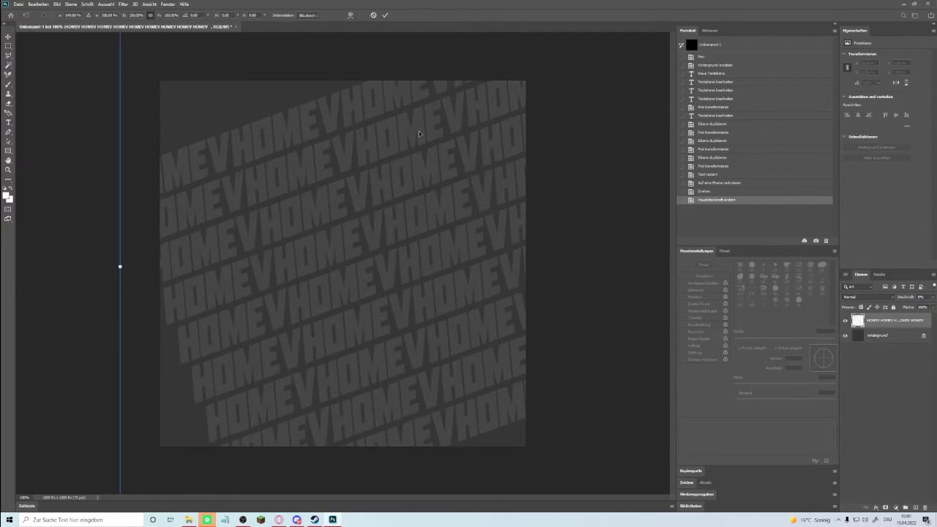
{"action": "left_click_drag", "start_coordinate": [120, 268], "coordinate": [3, 264]}
{"action": "left_click_drag", "start_coordinate": [316, 292], "coordinate": [570, 439]}
{"action": "left_click_drag", "start_coordinate": [359, 229], "coordinate": [85, 46]}
{"action": "left_click_drag", "start_coordinate": [320, 154], "coordinate": [315, 148]}
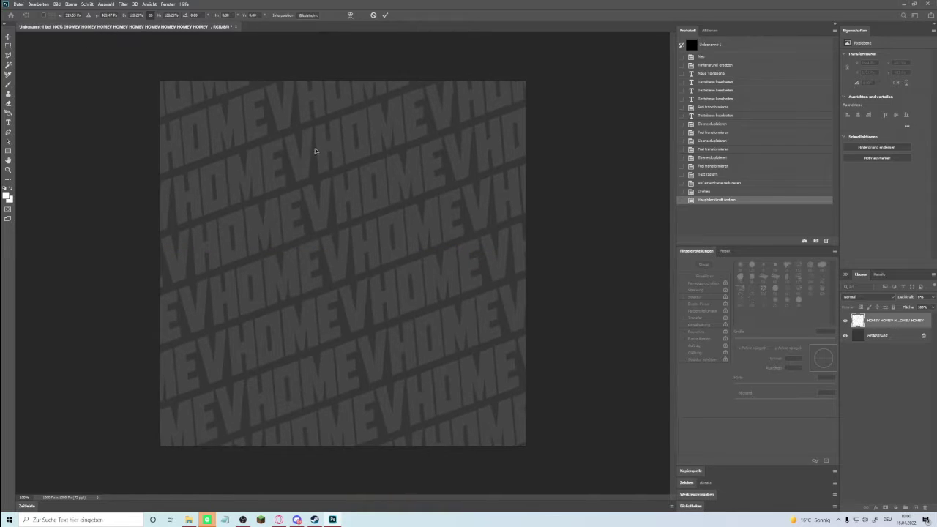
{"action": "key", "text": "Return"}
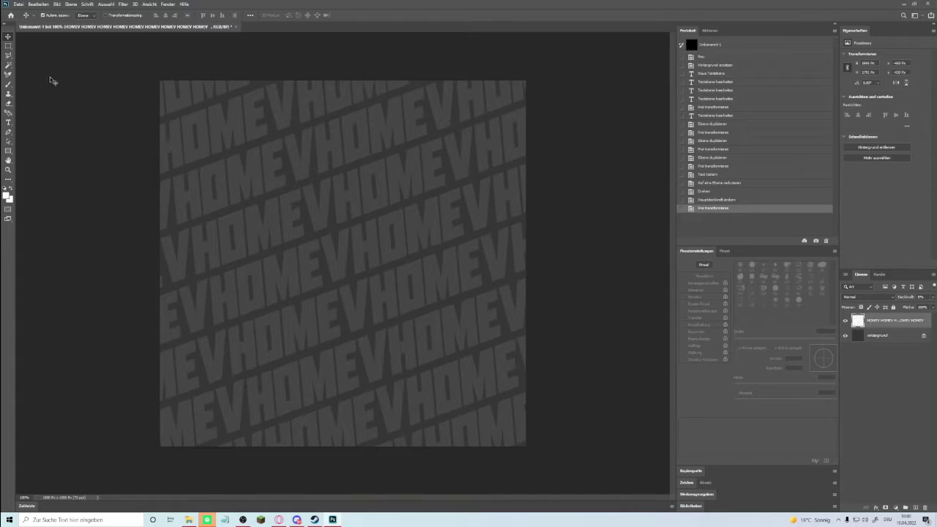
Step: Add a new text layer reading HV near the middle of the canvas
{"action": "left_click", "coordinate": [8, 122]}
{"action": "left_click", "coordinate": [354, 240]}
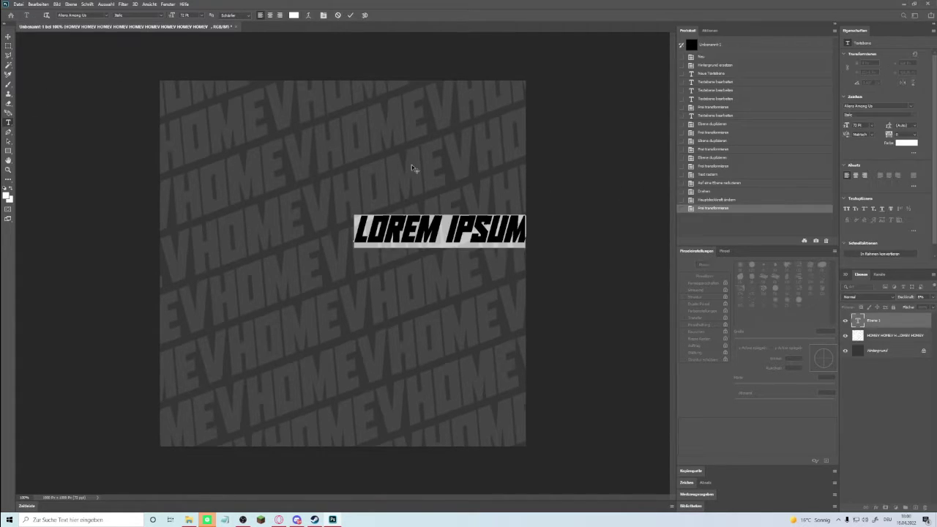
{"action": "type", "text": "HV"}
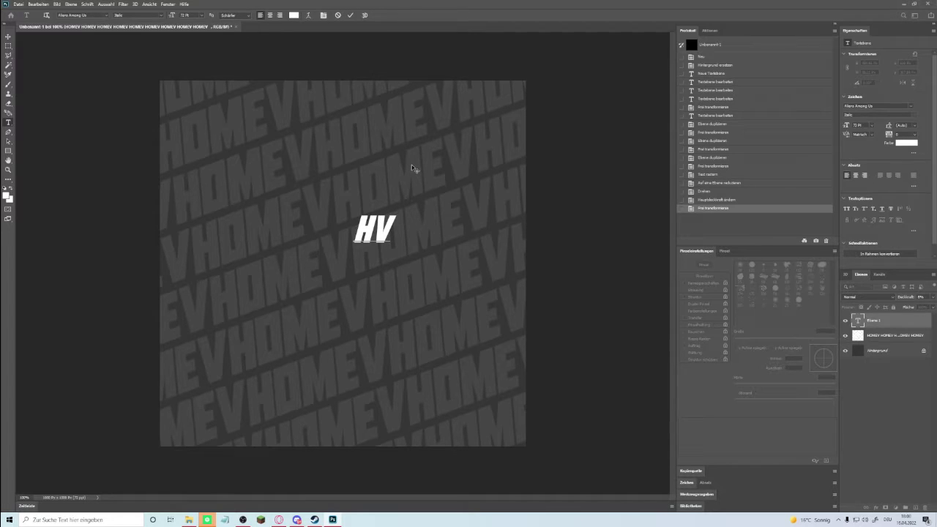
{"action": "left_click", "coordinate": [871, 323]}
Step: Enlarge the HV text proportionally to roughly 3.7 times its size and centre it on the canvas
{"action": "key", "text": "ctrl+t"}
{"action": "left_click_drag", "start_coordinate": [396, 214], "coordinate": [447, 175]}
{"action": "left_click_drag", "start_coordinate": [372, 179], "coordinate": [396, 161]}
{"action": "left_click_drag", "start_coordinate": [373, 183], "coordinate": [357, 271]}
{"action": "mouse_move", "coordinate": [413, 200]}
{"action": "left_mouse_down"}
{"action": "mouse_move", "coordinate": [425, 193]}
{"action": "mouse_move", "coordinate": [412, 214]}
{"action": "left_mouse_up"}
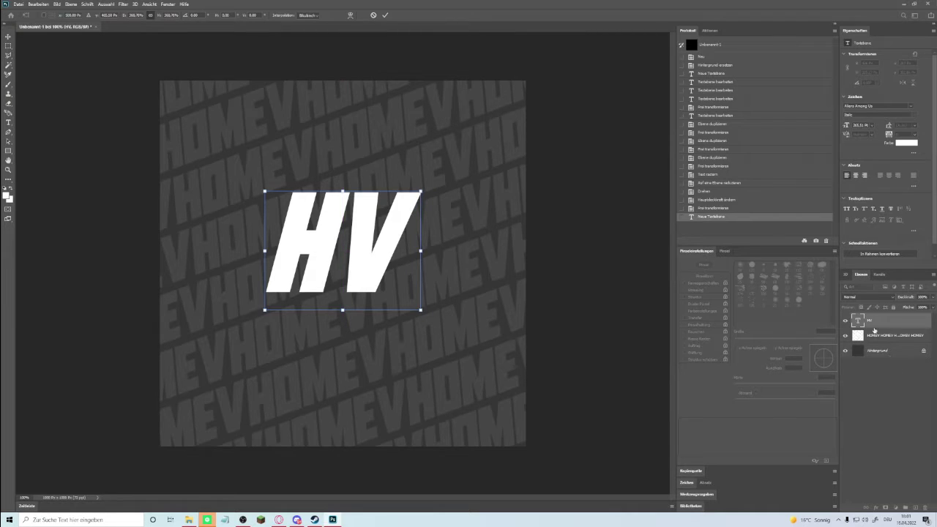
{"action": "key", "text": "Return"}
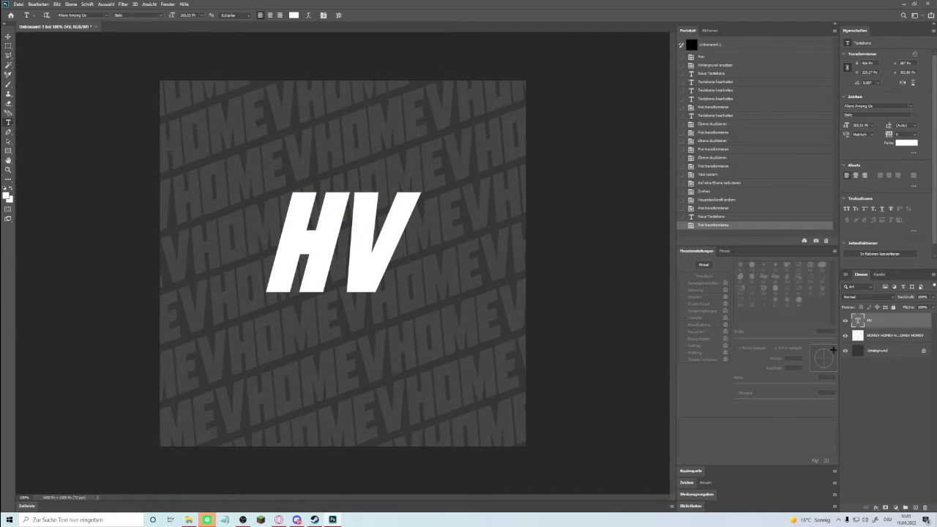
Step: Open the layer style options of the HV text layer and keep the text in view beside them
{"action": "right_click", "coordinate": [874, 325]}
{"action": "left_click", "coordinate": [804, 190]}
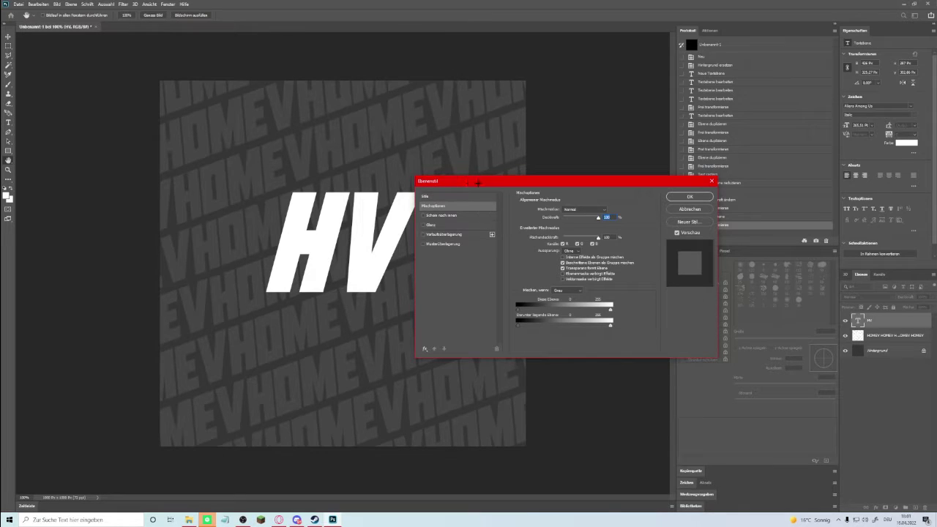
{"action": "left_click_drag", "start_coordinate": [478, 182], "coordinate": [520, 181]}
Step: Try the Schein nach innen and Glanz effects on the HV text
{"action": "left_click", "coordinate": [344, 205]}
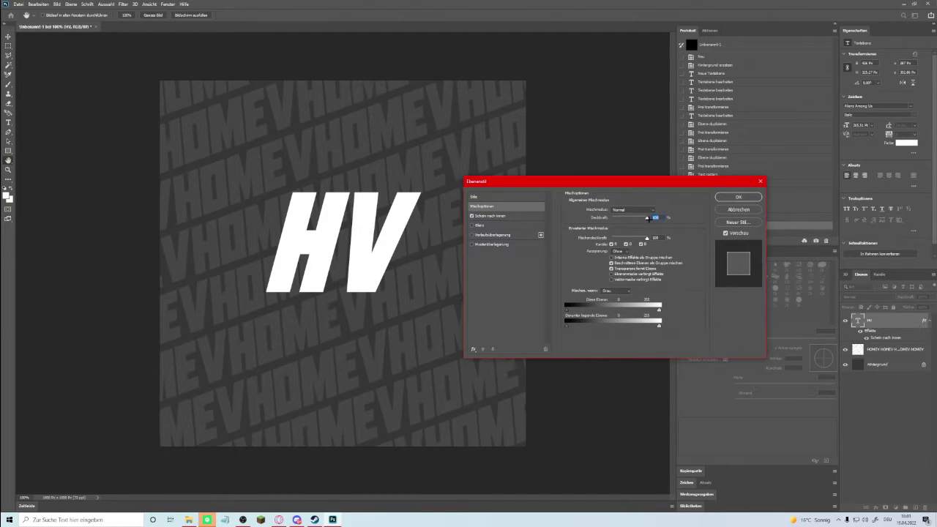
{"action": "left_click_drag", "start_coordinate": [646, 217], "coordinate": [645, 217]}
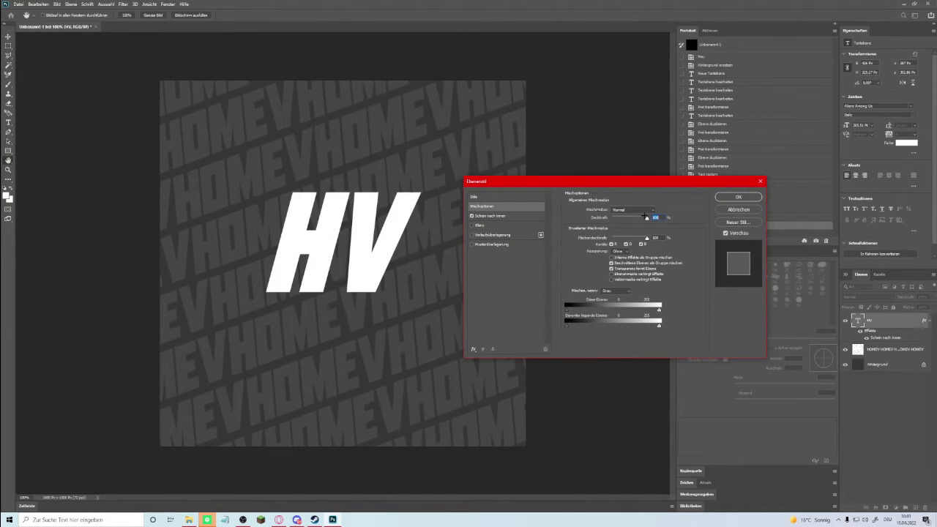
{"action": "left_click", "coordinate": [472, 225]}
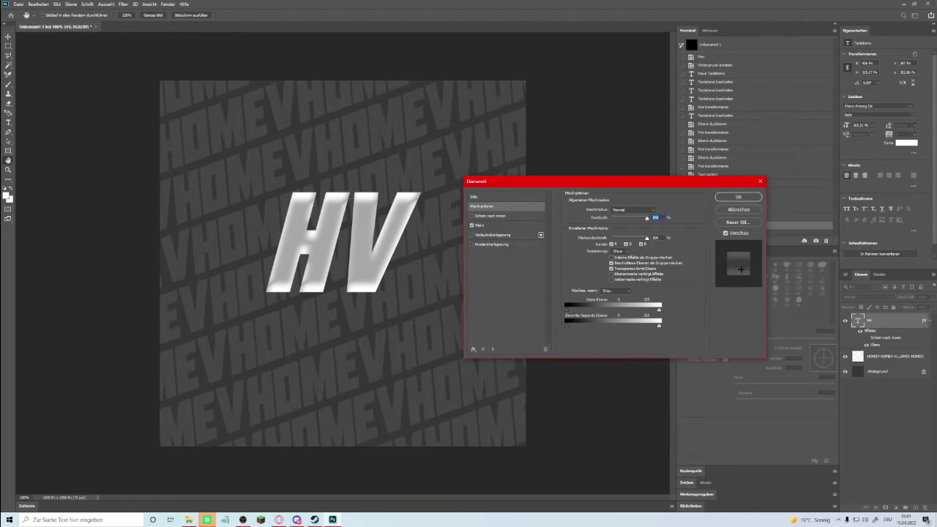
{"action": "left_click_drag", "start_coordinate": [602, 306], "coordinate": [566, 307]}
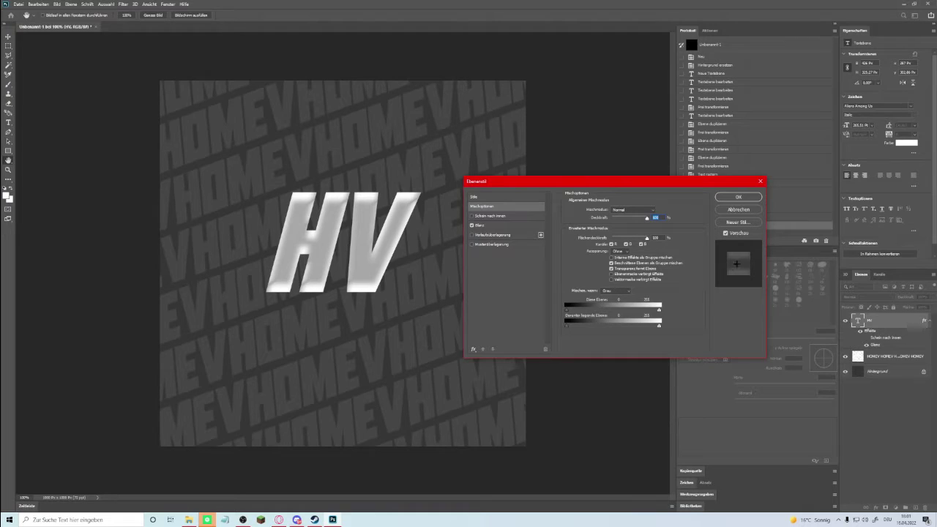
{"action": "left_click", "coordinate": [472, 225]}
Step: Apply the saved glossy red preset style to the HV text layer
{"action": "left_click", "coordinate": [476, 197]}
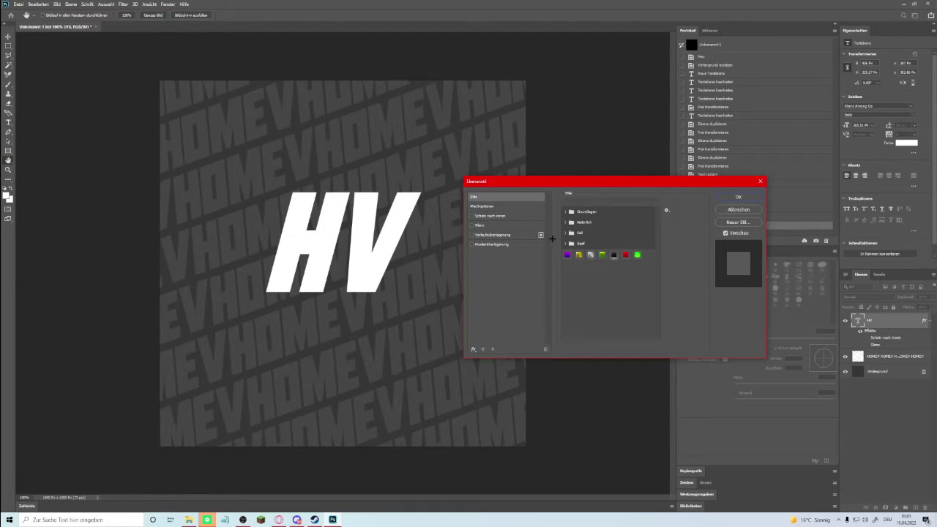
{"action": "left_click", "coordinate": [626, 255]}
{"action": "left_click_drag", "start_coordinate": [596, 182], "coordinate": [609, 181]}
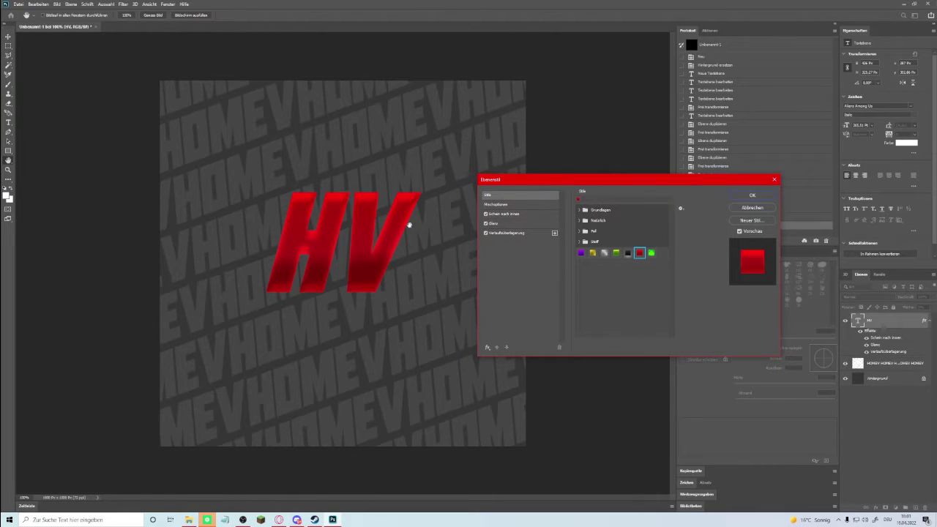
{"action": "left_click", "coordinate": [752, 196]}
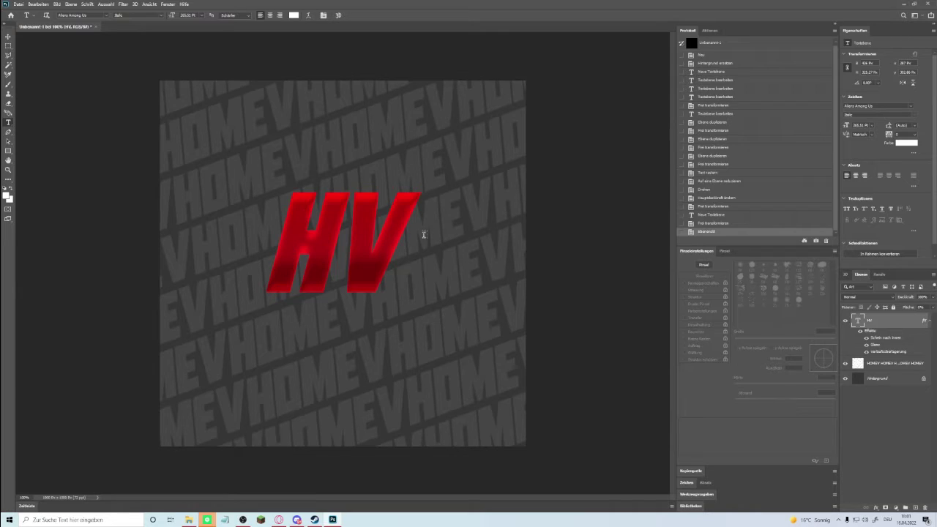
Step: Select all of the HV text and open the text warp settings clear of the lettering
{"action": "left_click_drag", "start_coordinate": [276, 253], "coordinate": [399, 257]}
{"action": "left_click", "coordinate": [388, 293]}
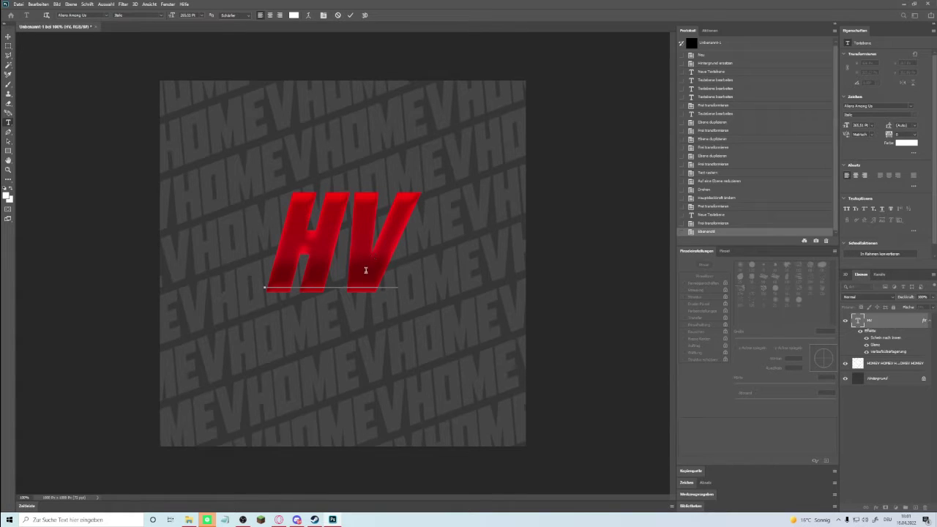
{"action": "key", "text": "ctrl+a"}
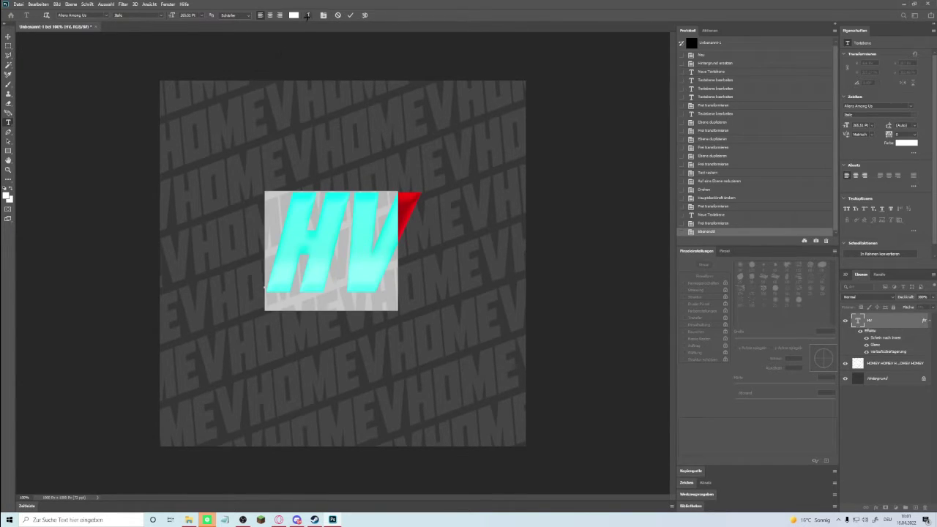
{"action": "left_click", "coordinate": [307, 15]}
{"action": "left_click_drag", "start_coordinate": [330, 87], "coordinate": [479, 103]}
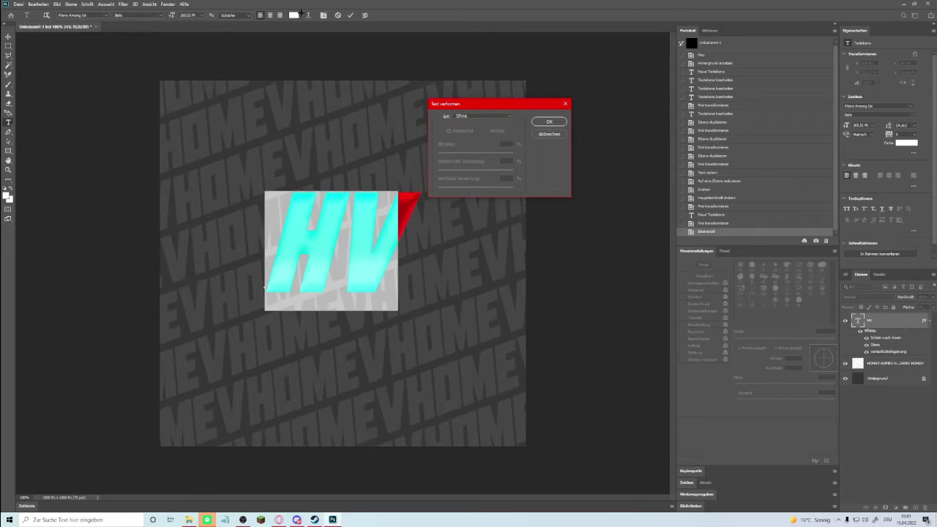
Step: Try the Bogen warp with a slight negative bend and the Bogen unten warp on the HV text
{"action": "left_click", "coordinate": [471, 116]}
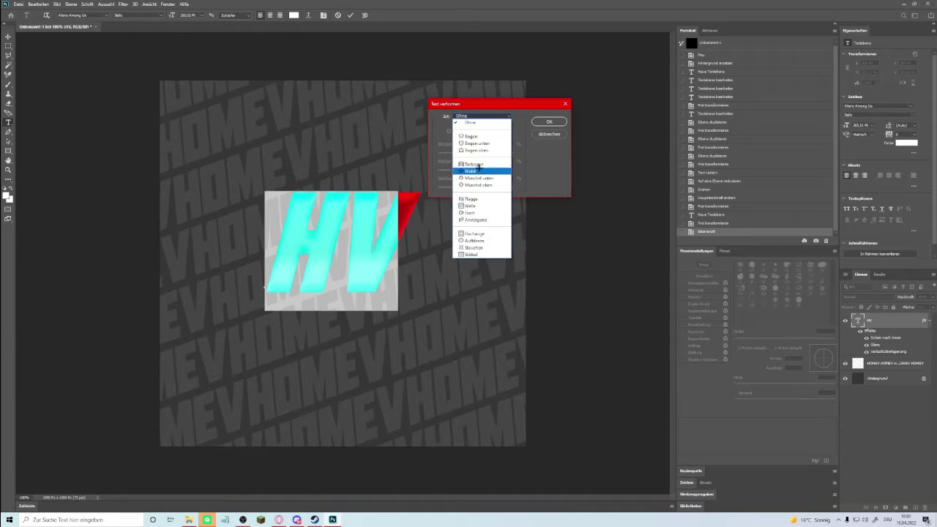
{"action": "left_click", "coordinate": [474, 136]}
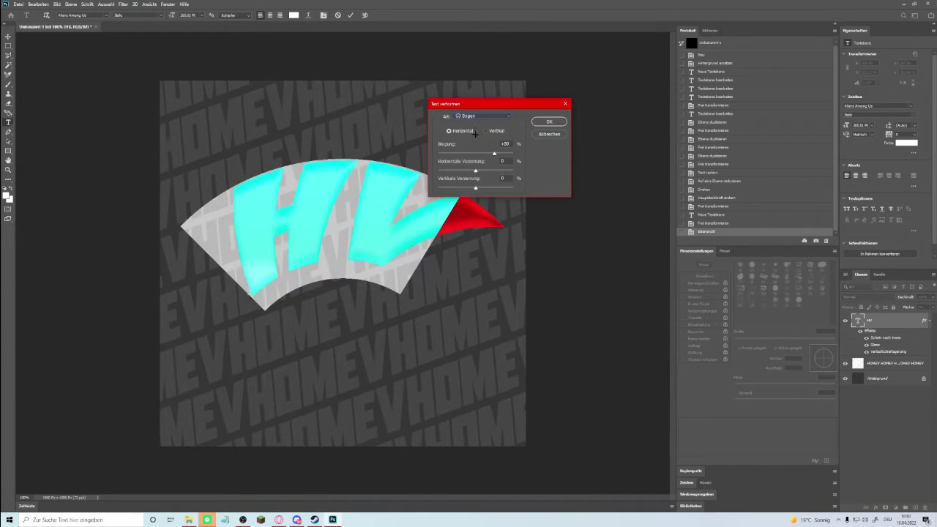
{"action": "left_click_drag", "start_coordinate": [495, 153], "coordinate": [473, 152]}
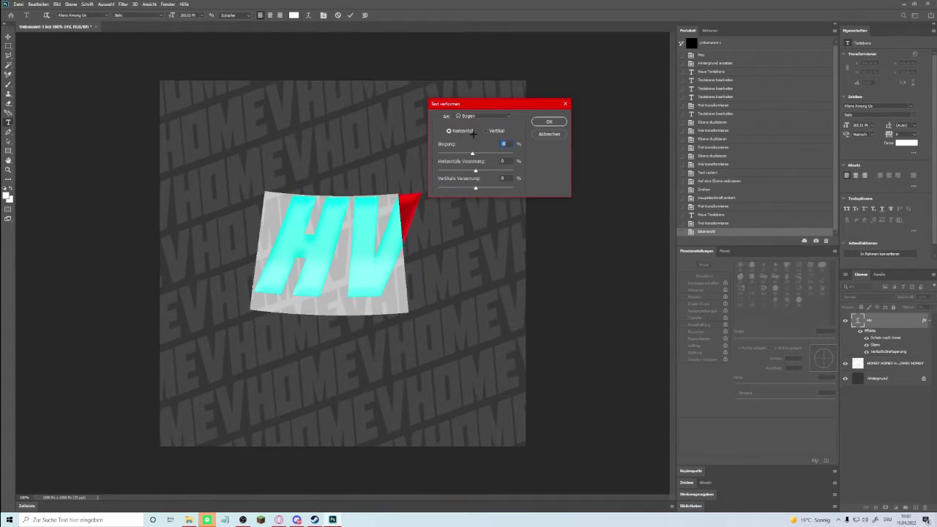
{"action": "left_click", "coordinate": [480, 117]}
{"action": "left_click", "coordinate": [483, 143]}
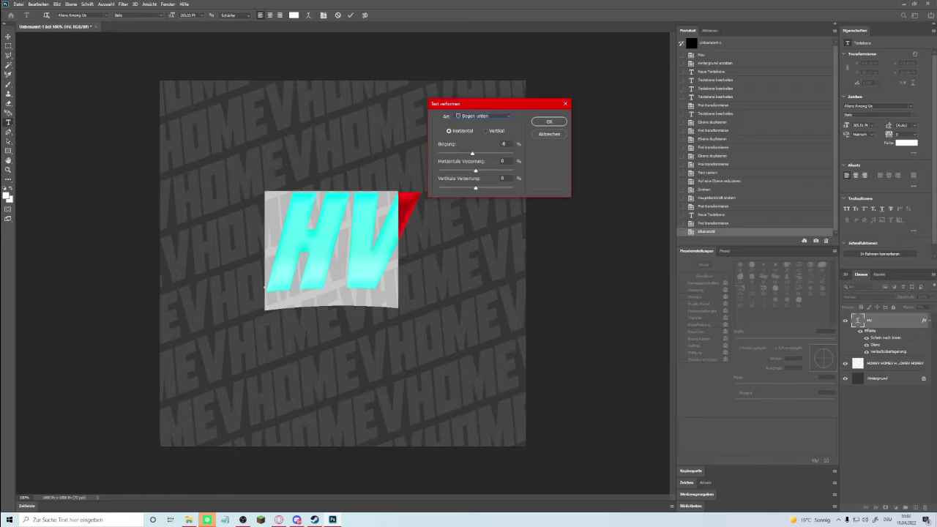
Step: Warp the HV text with the Fisch style at a horizontal bend of about -12 %
{"action": "left_click", "coordinate": [476, 115]}
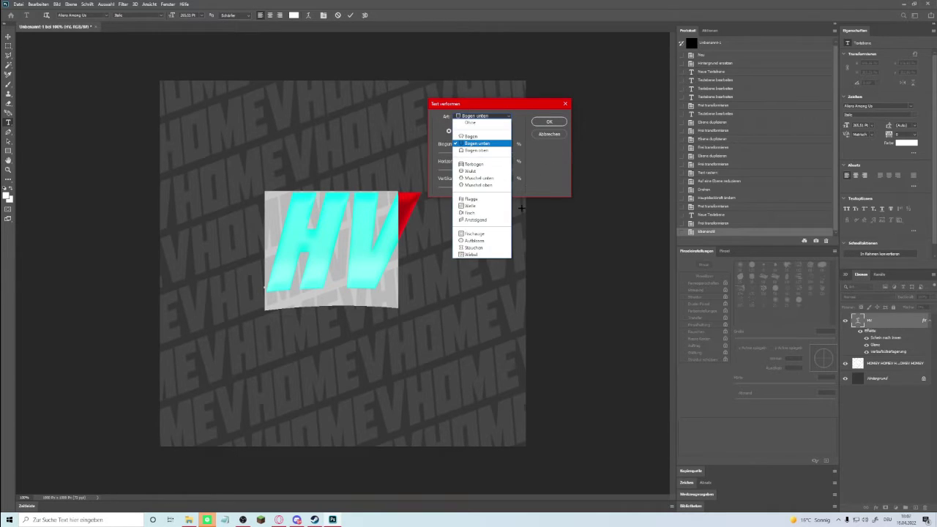
{"action": "left_click", "coordinate": [479, 214]}
{"action": "left_click_drag", "start_coordinate": [472, 153], "coordinate": [471, 153]}
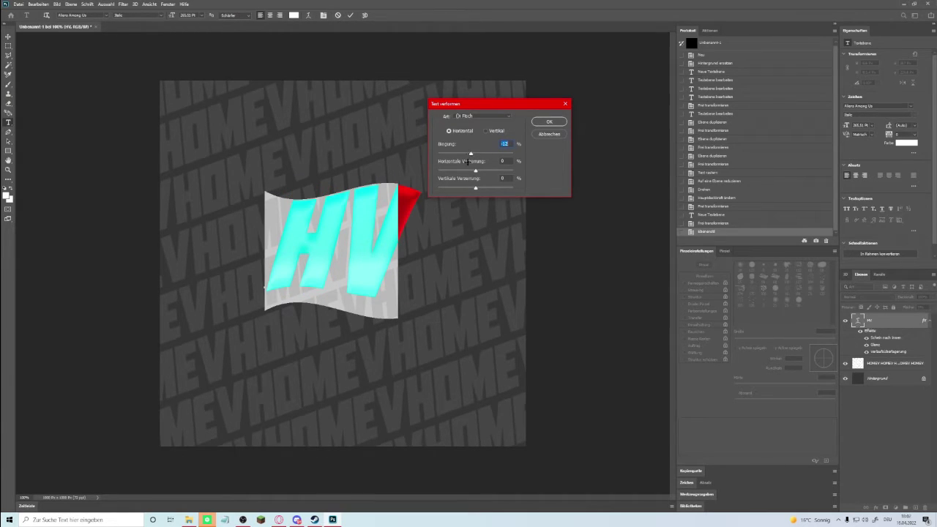
{"action": "left_click", "coordinate": [549, 121]}
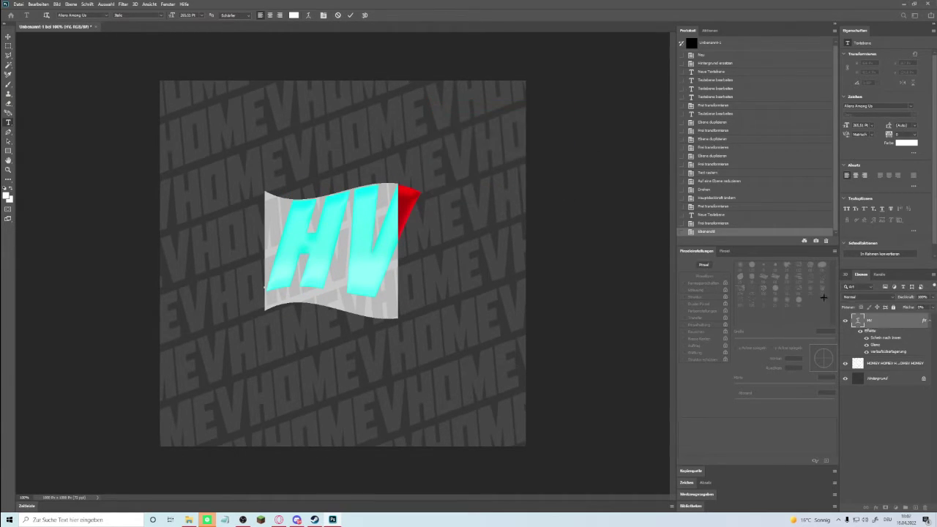
{"action": "key", "text": "ctrl+Return"}
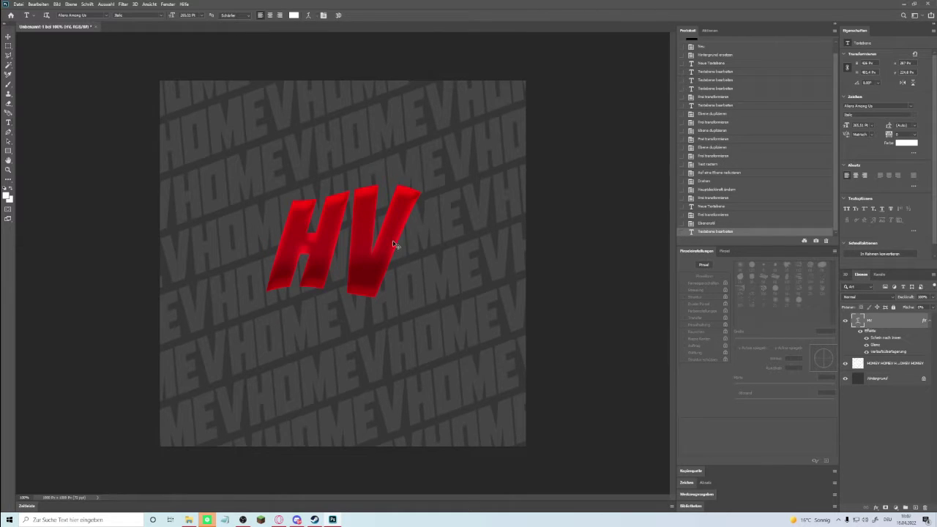
Step: Move the warped HV text slightly downward on the canvas
{"action": "key", "text": "ctrl+t"}
{"action": "left_click_drag", "start_coordinate": [393, 249], "coordinate": [392, 273]}
{"action": "key", "text": "Return"}
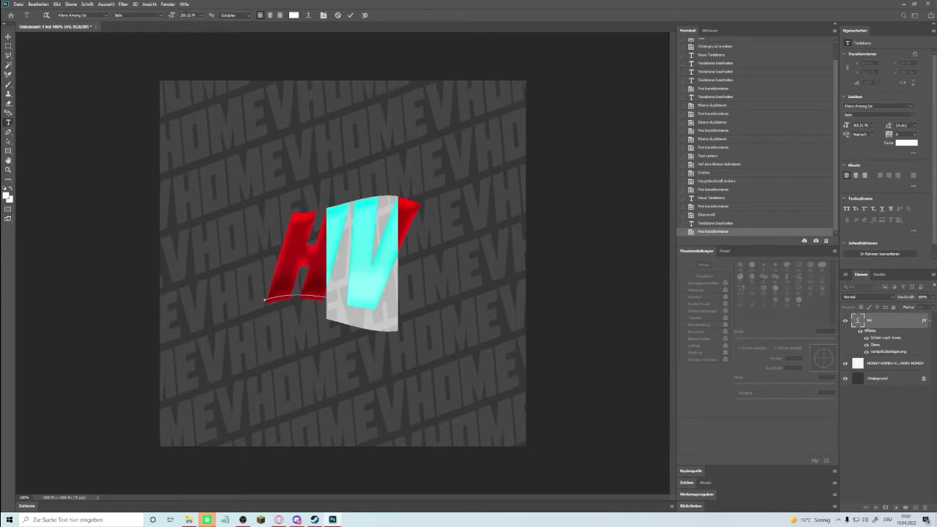
Step: Enlarge only the letter V of the HV text to a font size of 350 pt
{"action": "left_click", "coordinate": [183, 15]}
{"action": "left_click", "coordinate": [202, 15]}
{"action": "double_click", "coordinate": [188, 15]}
{"action": "type", "text": "300"}
{"action": "left_click", "coordinate": [884, 320]}
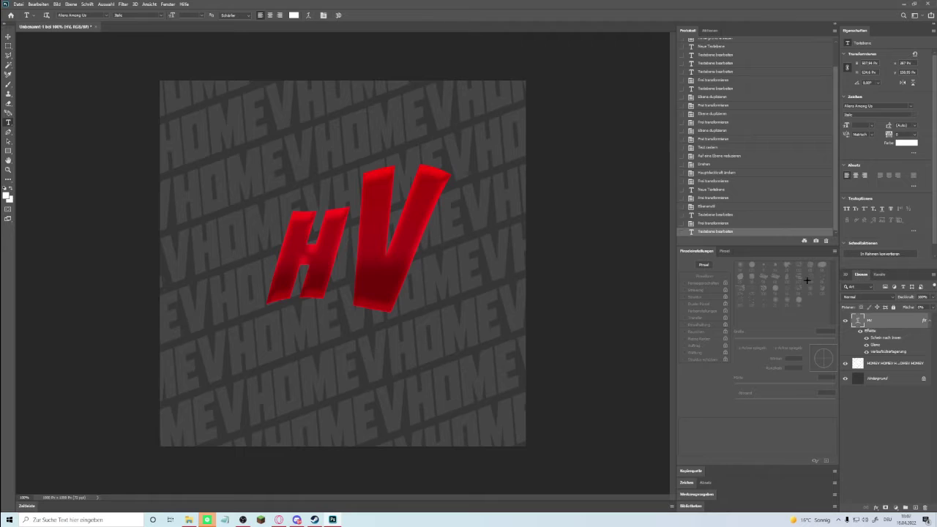
Step: Reduce the font size of the letter V to about 310 pt, still larger than the H
{"action": "left_click", "coordinate": [394, 238]}
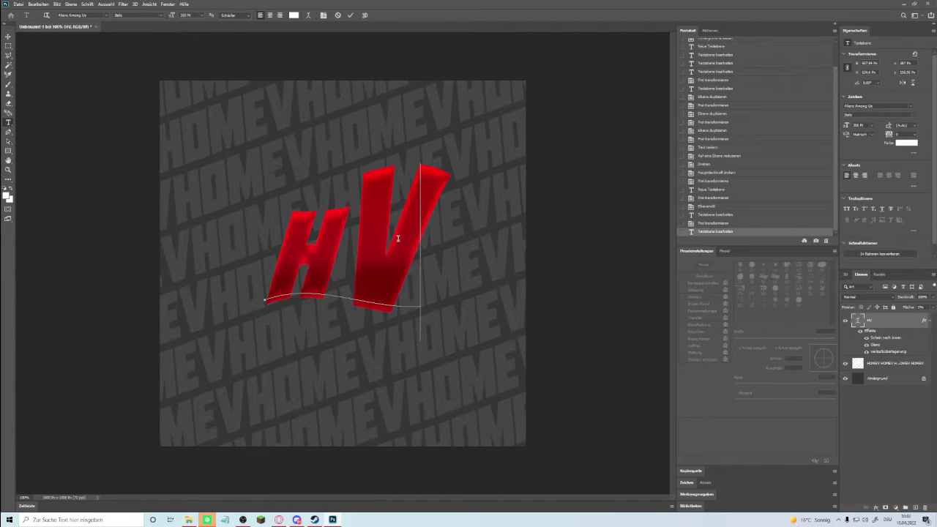
{"action": "key", "text": "shift+Left"}
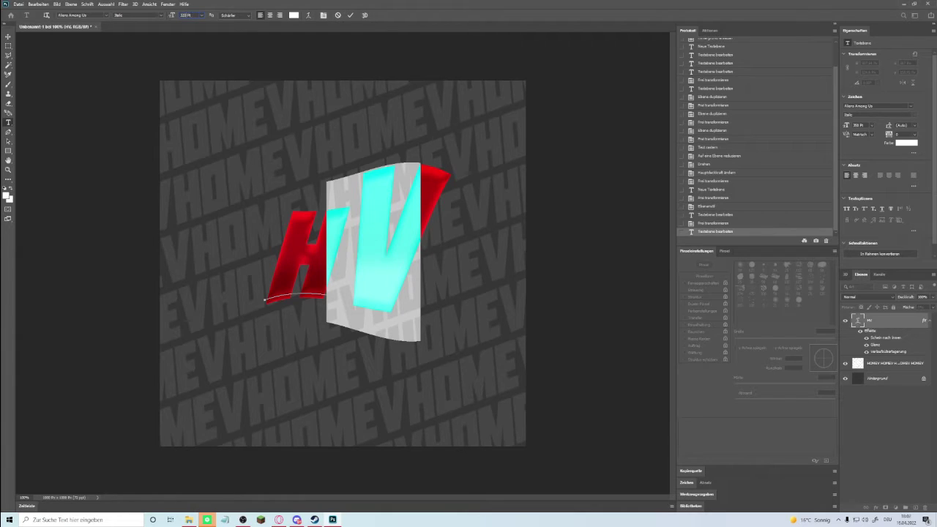
{"action": "key", "text": "Return"}
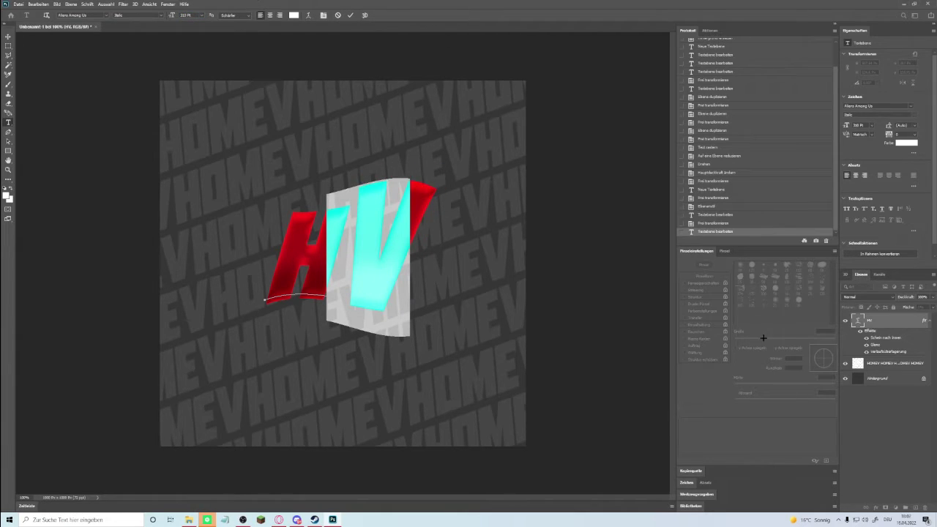
{"action": "left_click", "coordinate": [883, 427]}
{"action": "left_click", "coordinate": [881, 320]}
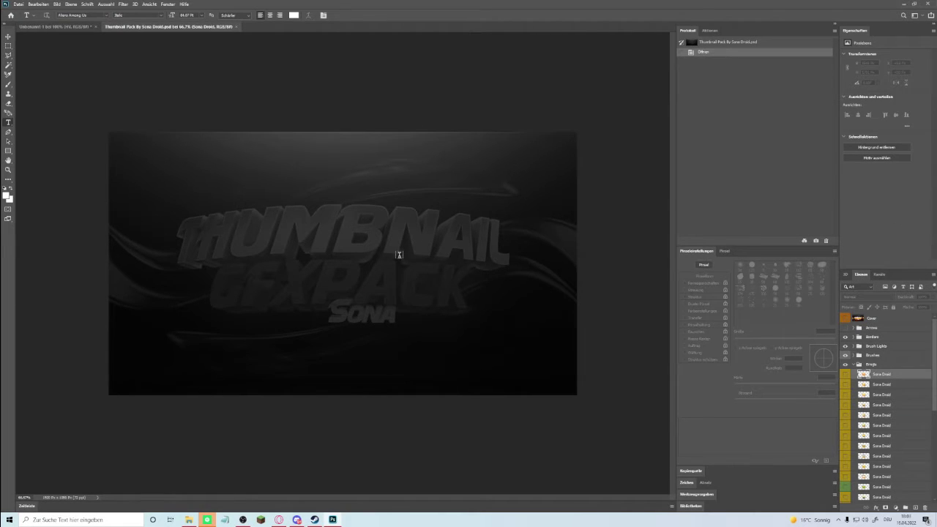
Step: Activate the Move tool and expand the Brushes group in the Thumbnail Pack document
{"action": "left_click", "coordinate": [8, 36]}
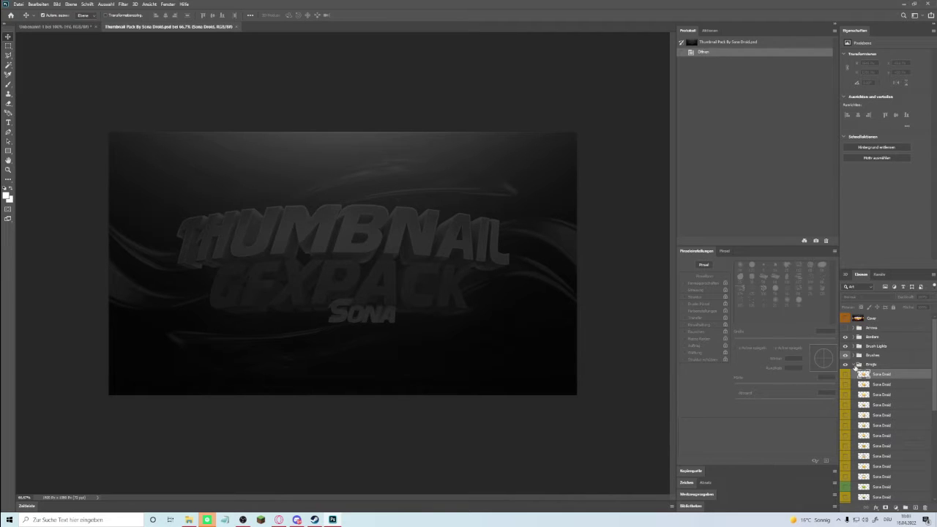
{"action": "scroll", "coordinate": [858, 366], "scroll_direction": "down", "scroll_amount": 1}
{"action": "left_click", "coordinate": [854, 345]}
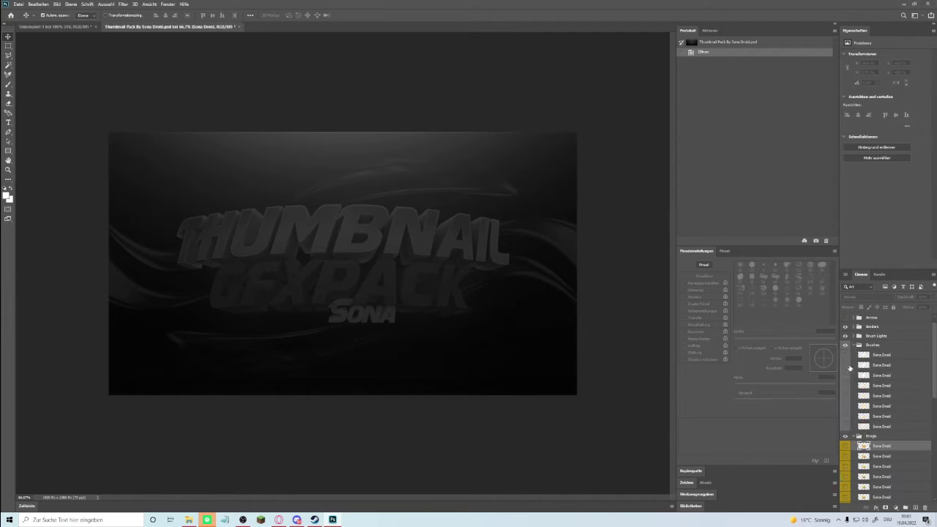
Step: Preview the first four layers of the Brushes group one at a time by showing and hiding each
{"action": "left_click", "coordinate": [867, 356]}
{"action": "left_click", "coordinate": [847, 355]}
{"action": "left_click", "coordinate": [847, 355]}
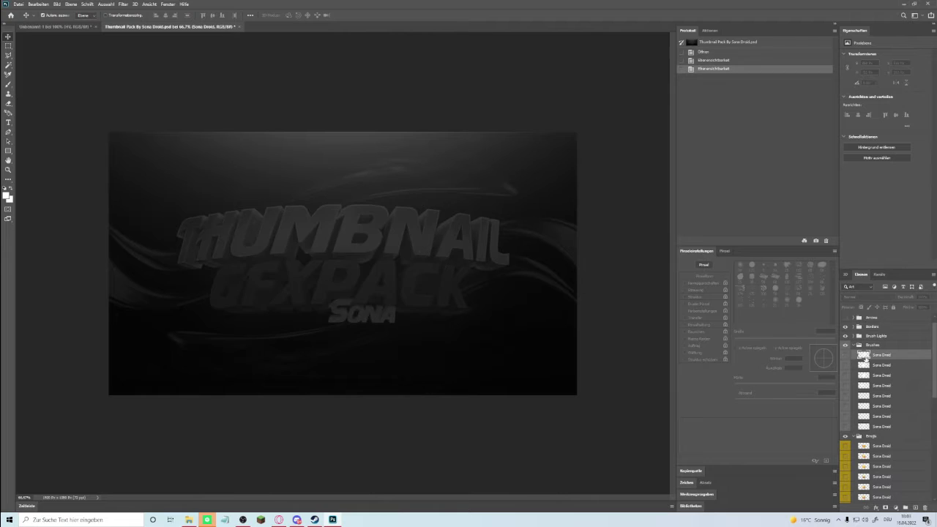
{"action": "left_click", "coordinate": [847, 366]}
{"action": "left_click", "coordinate": [847, 367]}
{"action": "left_click", "coordinate": [846, 375]}
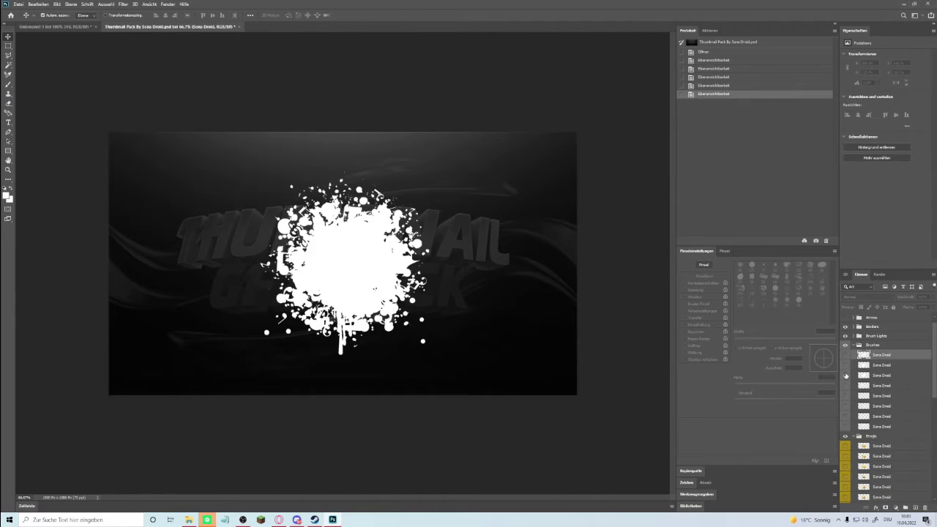
{"action": "left_click", "coordinate": [846, 377]}
{"action": "left_click", "coordinate": [846, 386]}
{"action": "left_click", "coordinate": [846, 386]}
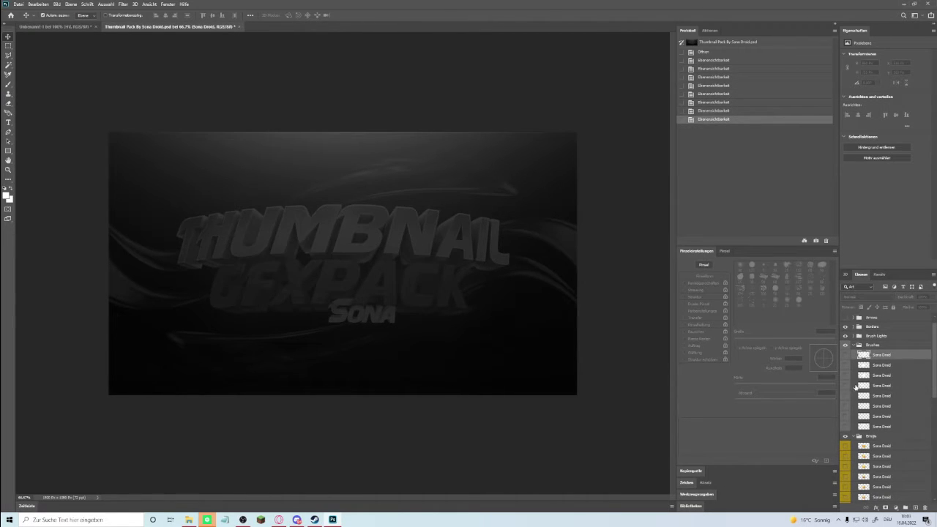
Step: Copy the fourth brush layer into the HV document, scale it to about 83%, and place it beneath the HV text layer
{"action": "mouse_move", "coordinate": [856, 387]}
{"action": "left_mouse_down"}
{"action": "mouse_move", "coordinate": [483, 239]}
{"action": "mouse_move", "coordinate": [58, 27]}
{"action": "mouse_move", "coordinate": [314, 262]}
{"action": "mouse_move", "coordinate": [416, 268]}
{"action": "left_mouse_up"}
{"action": "key", "text": "ctrl+t"}
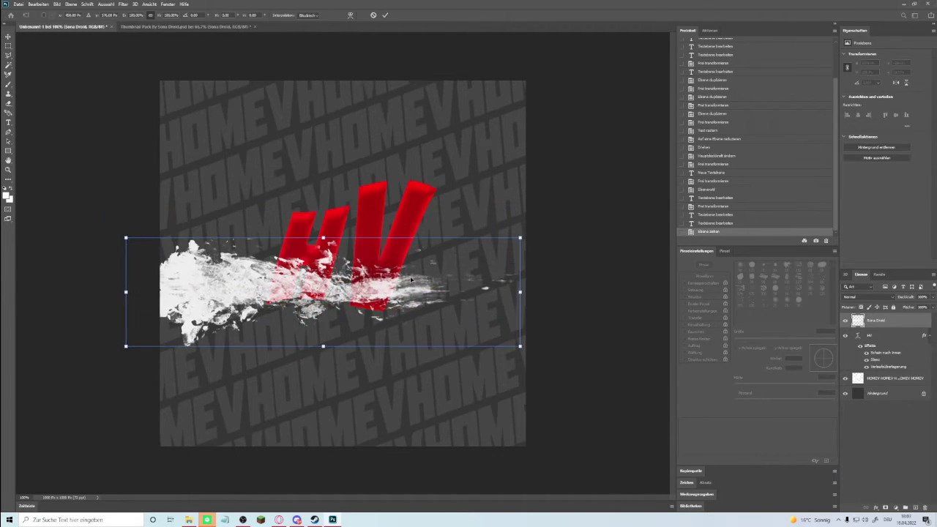
{"action": "left_click_drag", "start_coordinate": [520, 238], "coordinate": [455, 256]}
{"action": "left_click_drag", "start_coordinate": [406, 277], "coordinate": [458, 257]}
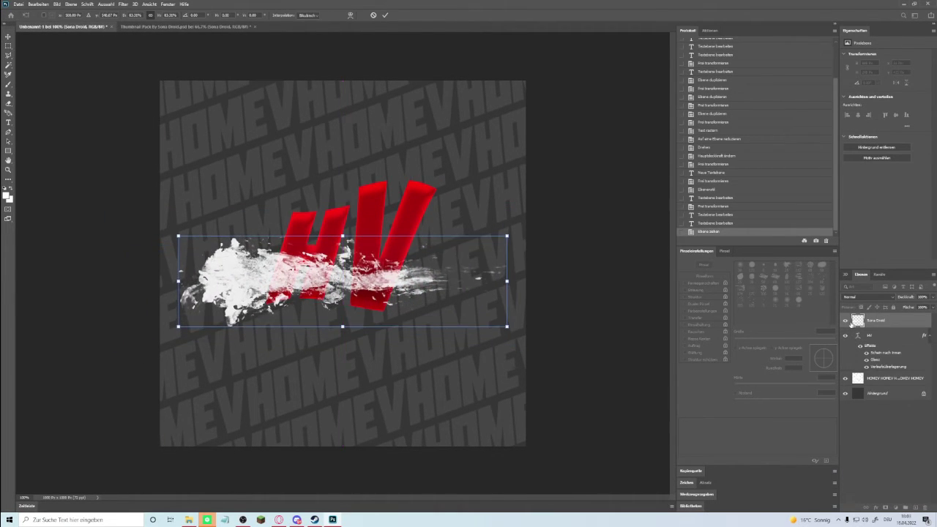
{"action": "left_click_drag", "start_coordinate": [863, 325], "coordinate": [883, 364]}
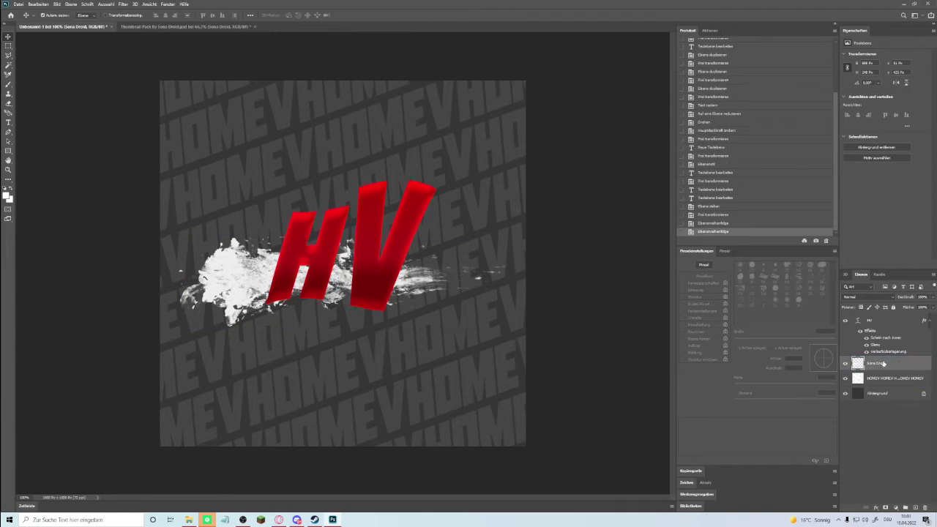
Step: Rotate the white brush stroke to about -28° so it rises diagonally behind the HV letters
{"action": "key", "text": "ctrl+t"}
{"action": "left_click_drag", "start_coordinate": [524, 284], "coordinate": [478, 403]}
{"action": "left_click_drag", "start_coordinate": [399, 311], "coordinate": [418, 287]}
{"action": "left_click_drag", "start_coordinate": [489, 380], "coordinate": [522, 189]}
{"action": "left_click_drag", "start_coordinate": [411, 240], "coordinate": [392, 262]}
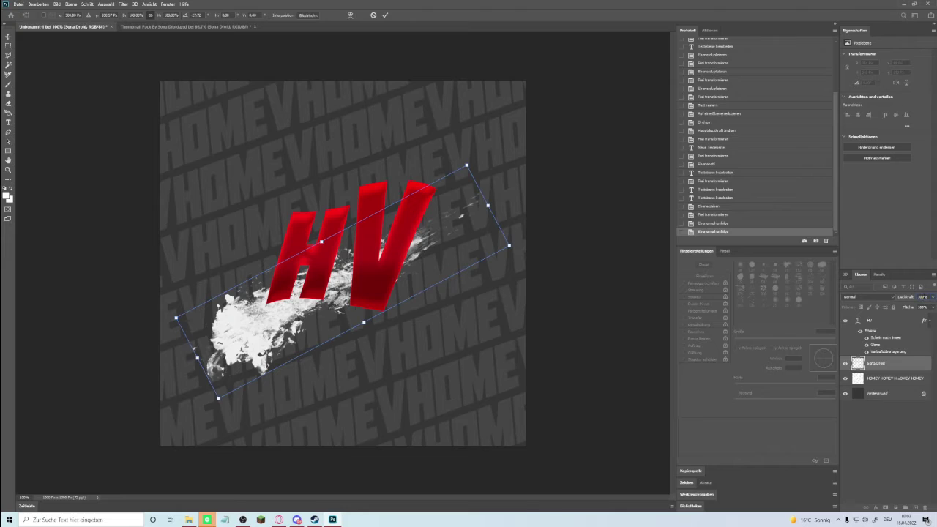
Step: Set the brush stroke layer's opacity to 35% and apply its transformation
{"action": "key", "text": "BackSpace"}
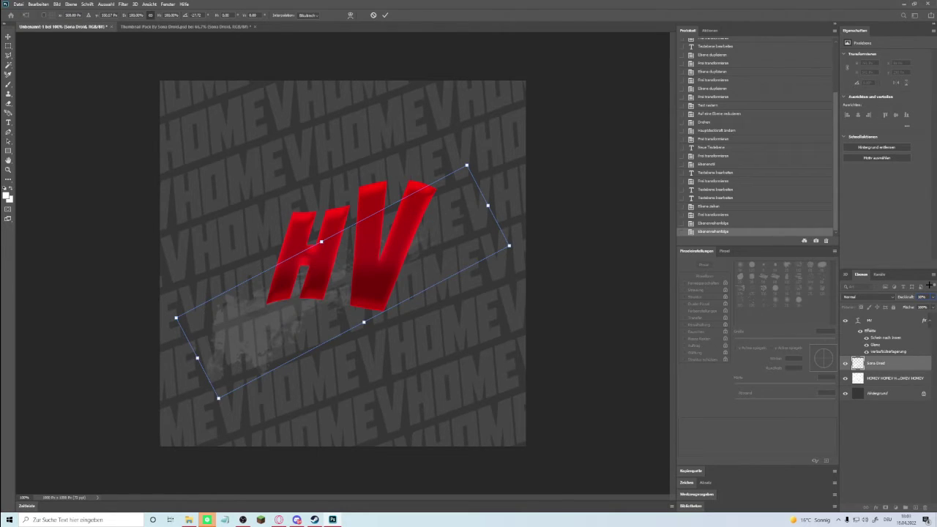
{"action": "key", "text": "BackSpace"}
{"action": "key", "text": "BackSpace"}
{"action": "type", "text": "35"}
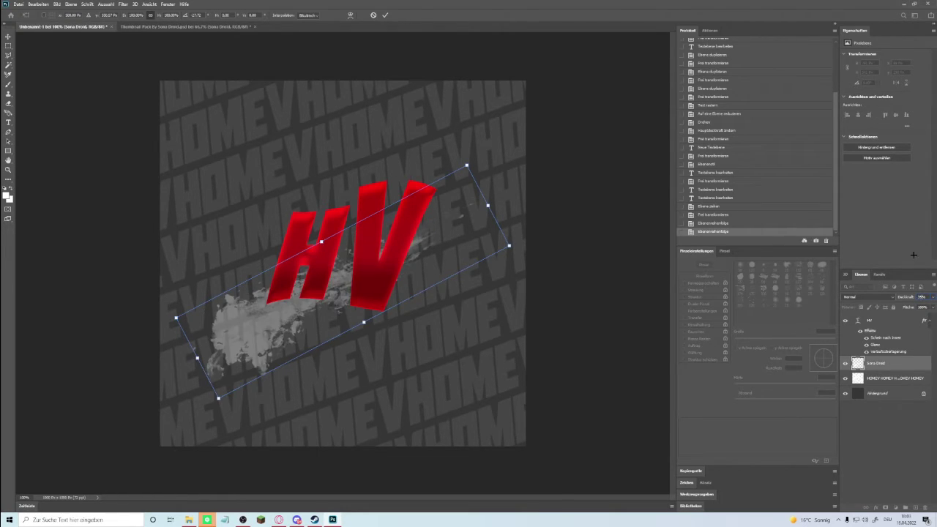
{"action": "key", "text": "Return"}
Step: Enlarge the brush stroke and rotate it back to nearly horizontal so it spans the full canvas width behind the letters
{"action": "key", "text": "ctrl+t"}
{"action": "left_click_drag", "start_coordinate": [481, 186], "coordinate": [511, 170]}
{"action": "left_click_drag", "start_coordinate": [515, 147], "coordinate": [596, 279]}
{"action": "left_click_drag", "start_coordinate": [418, 193], "coordinate": [382, 238]}
{"action": "left_click_drag", "start_coordinate": [471, 306], "coordinate": [469, 210]}
{"action": "left_click_drag", "start_coordinate": [573, 242], "coordinate": [607, 267]}
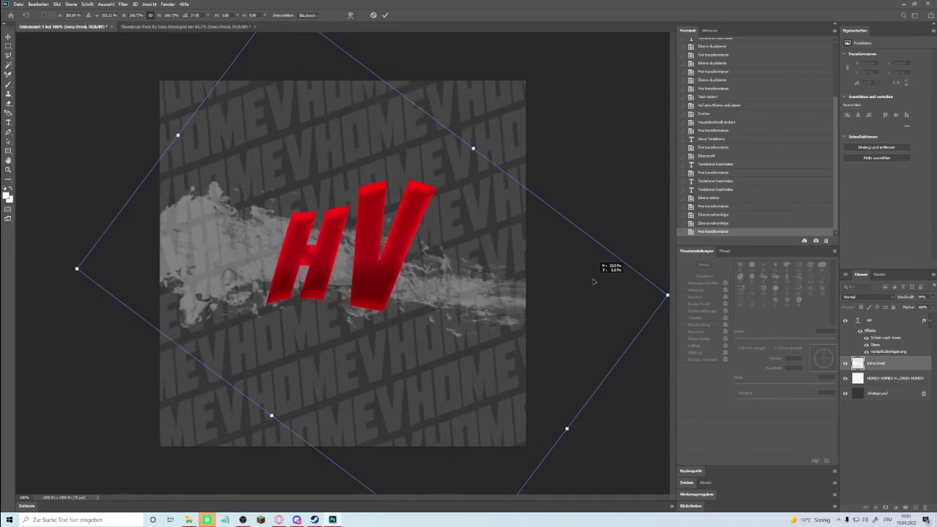
{"action": "key", "text": "Return"}
Step: Switch to the Thumbnail Pack document, collapse the Brushes and Emojis groups, and expand the Explosions group
{"action": "left_click", "coordinate": [179, 26]}
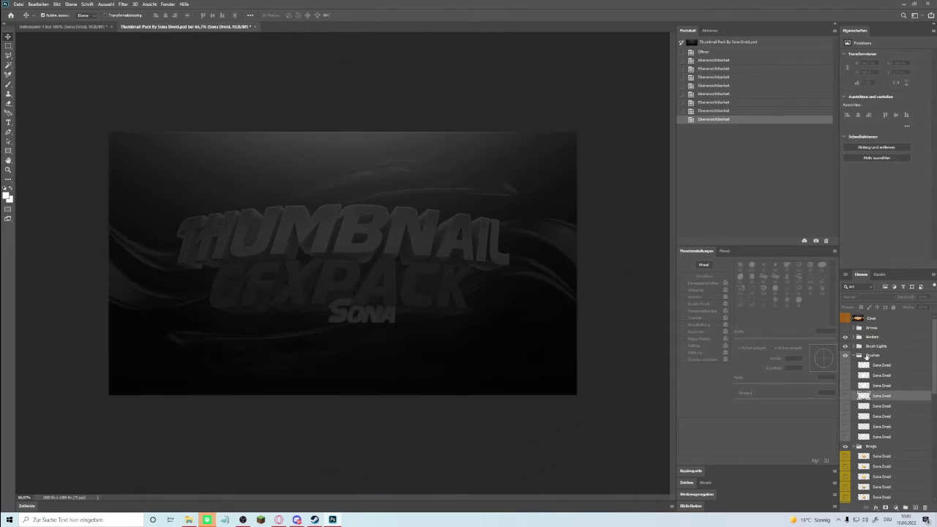
{"action": "left_click", "coordinate": [854, 355]}
{"action": "left_click", "coordinate": [854, 365]}
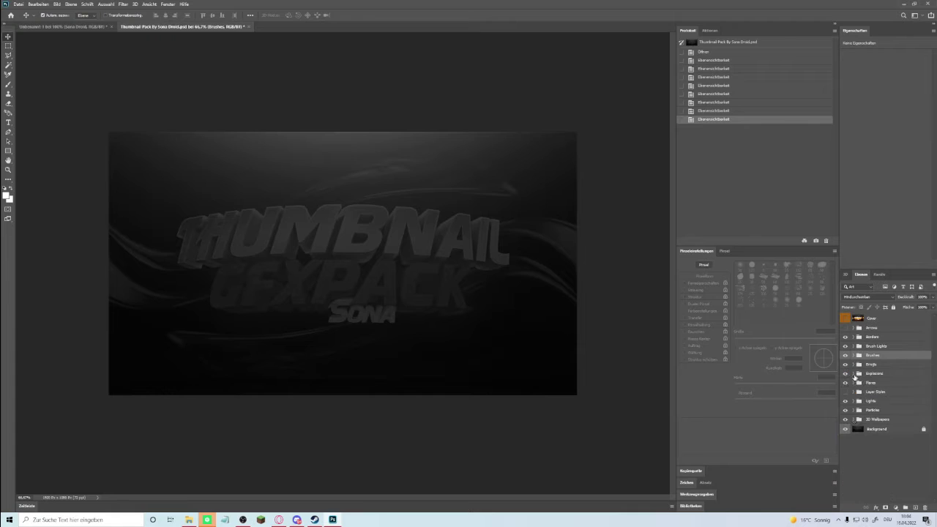
{"action": "left_click", "coordinate": [854, 373]}
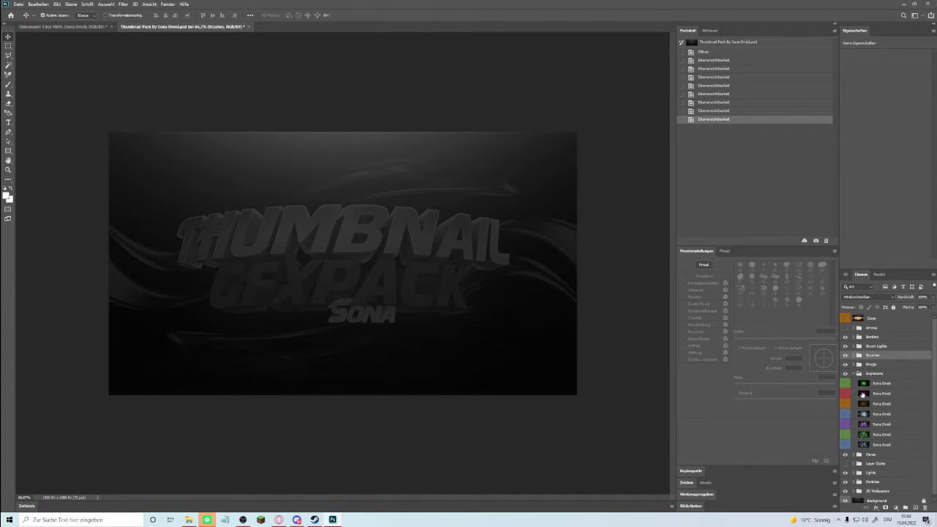
Step: Preview several layers of the Explosions group one at a time by showing and hiding each
{"action": "left_click", "coordinate": [878, 383]}
{"action": "left_click", "coordinate": [879, 393]}
{"action": "left_click", "coordinate": [846, 423]}
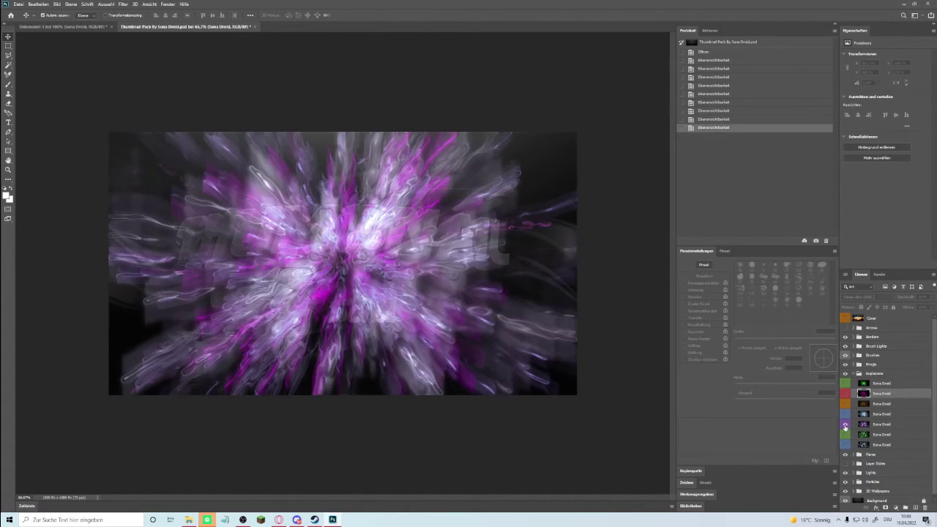
{"action": "left_click", "coordinate": [846, 424]}
{"action": "left_click", "coordinate": [845, 403]}
{"action": "left_click", "coordinate": [844, 404]}
{"action": "left_click", "coordinate": [845, 392]}
{"action": "left_click", "coordinate": [845, 391]}
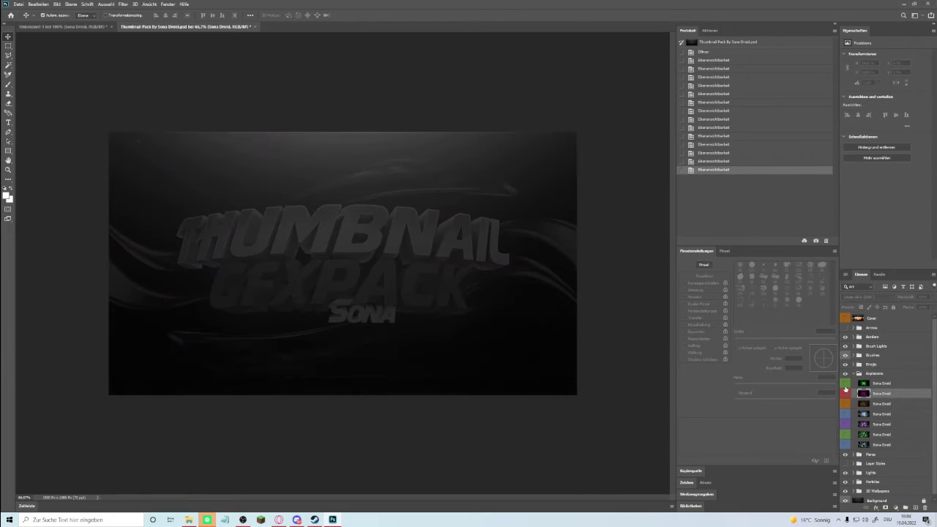
{"action": "left_click", "coordinate": [846, 444]}
{"action": "left_click", "coordinate": [845, 445]}
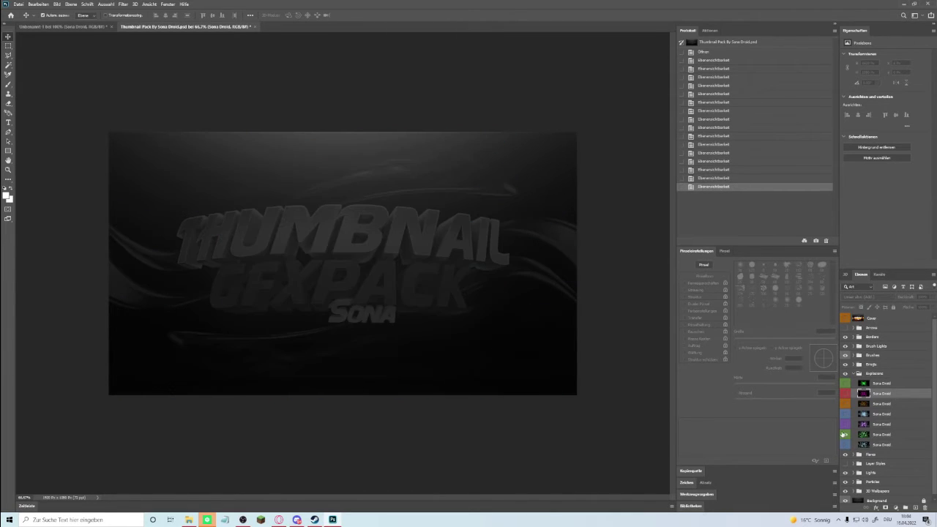
{"action": "left_click", "coordinate": [845, 435]}
{"action": "left_click", "coordinate": [846, 435]}
Step: Copy the magenta explosion layer into the HV document, enlarge it to about 115%, and place it beneath the HOMEV pattern layer
{"action": "left_click_drag", "start_coordinate": [863, 395], "coordinate": [318, 205]}
{"action": "key", "text": "ctrl+t"}
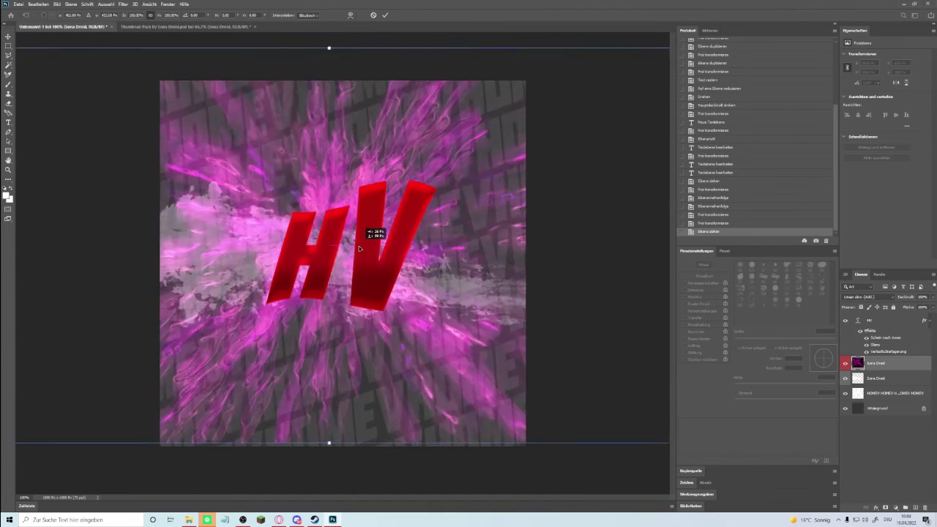
{"action": "left_click_drag", "start_coordinate": [551, 85], "coordinate": [692, 36]}
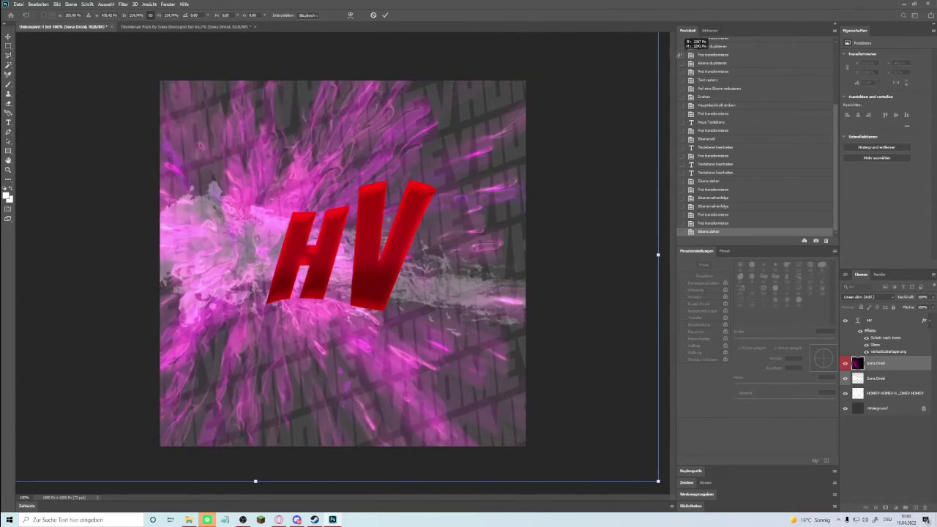
{"action": "left_click_drag", "start_coordinate": [886, 364], "coordinate": [882, 397]}
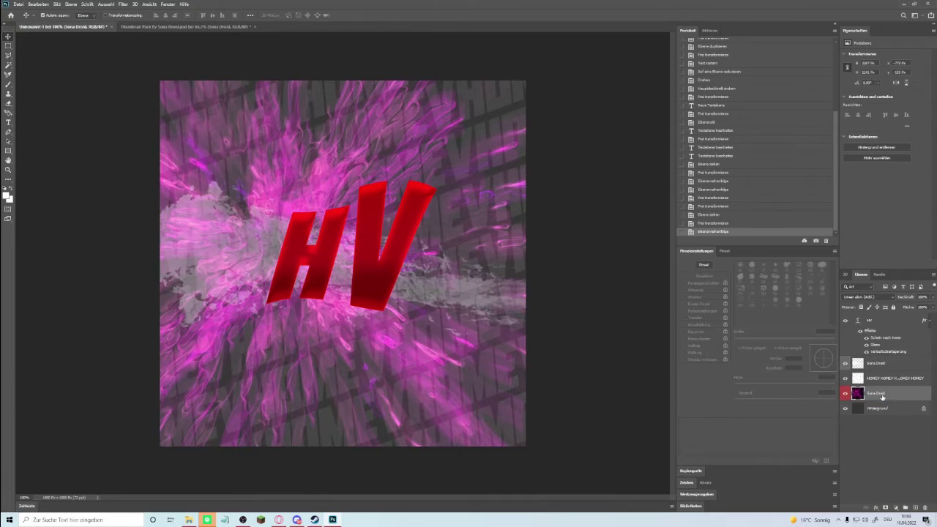
Step: Try repositioning the magenta explosion behind the letters, and delete its layer
{"action": "key", "text": "ctrl+t"}
{"action": "left_click_drag", "start_coordinate": [382, 203], "coordinate": [445, 162]}
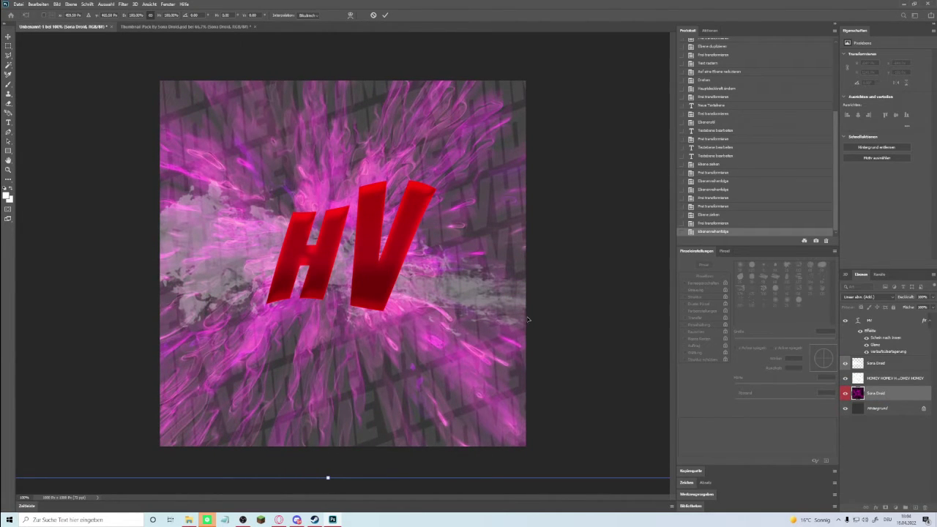
{"action": "key", "text": "Return"}
{"action": "key", "text": "Delete"}
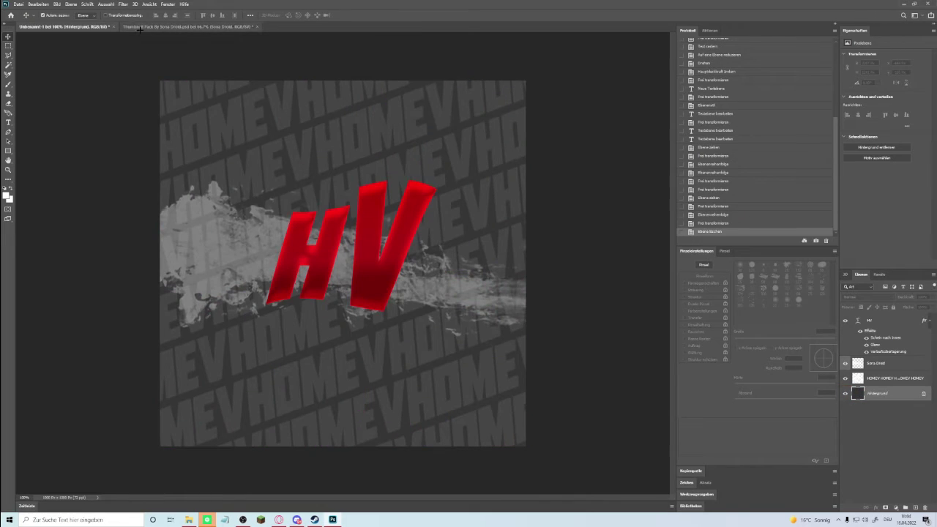
Step: Show the expanded Layer Styles group in the Thumbnail Pack document and select its red sample text layer
{"action": "left_click", "coordinate": [139, 27]}
{"action": "left_click", "coordinate": [856, 374]}
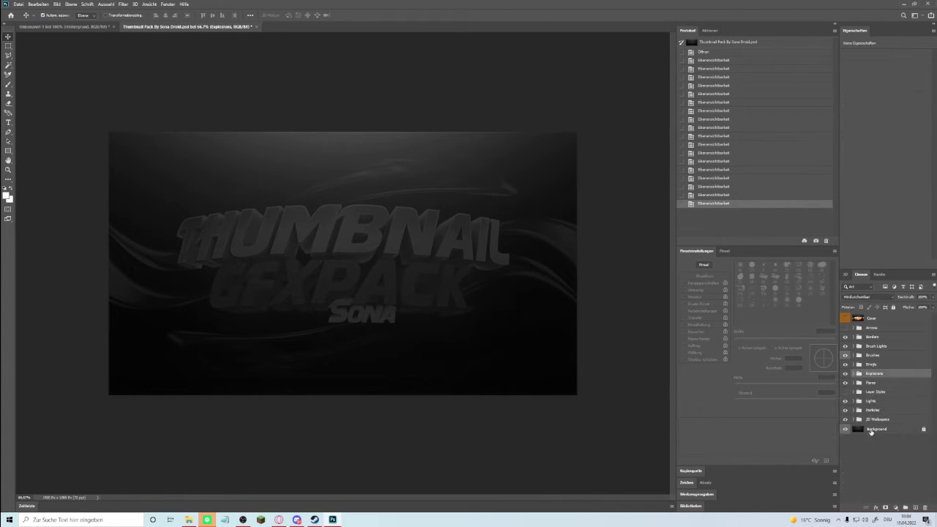
{"action": "left_click", "coordinate": [854, 393]}
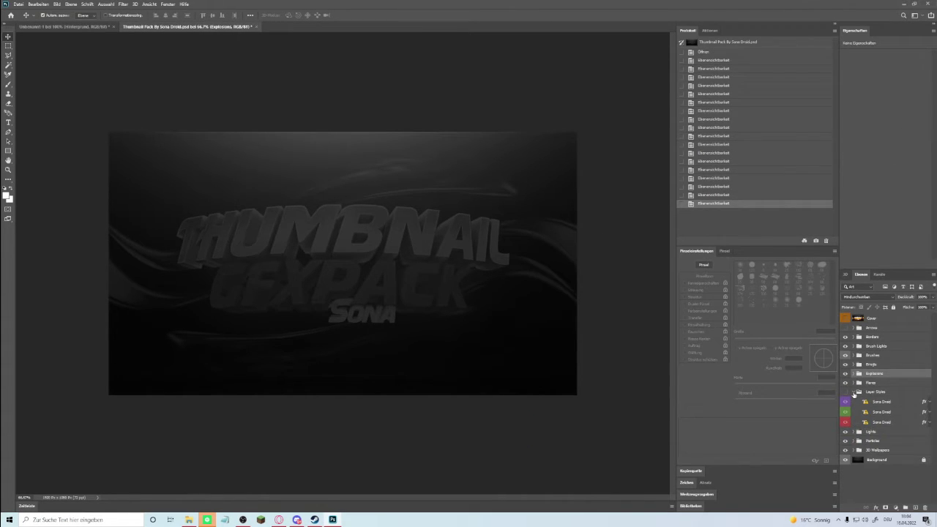
{"action": "left_click", "coordinate": [845, 393]}
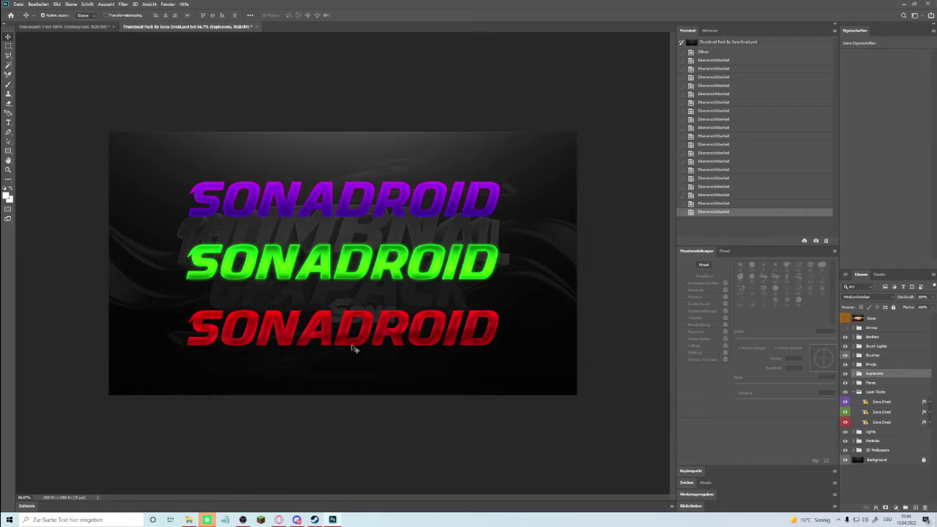
{"action": "left_click", "coordinate": [875, 423]}
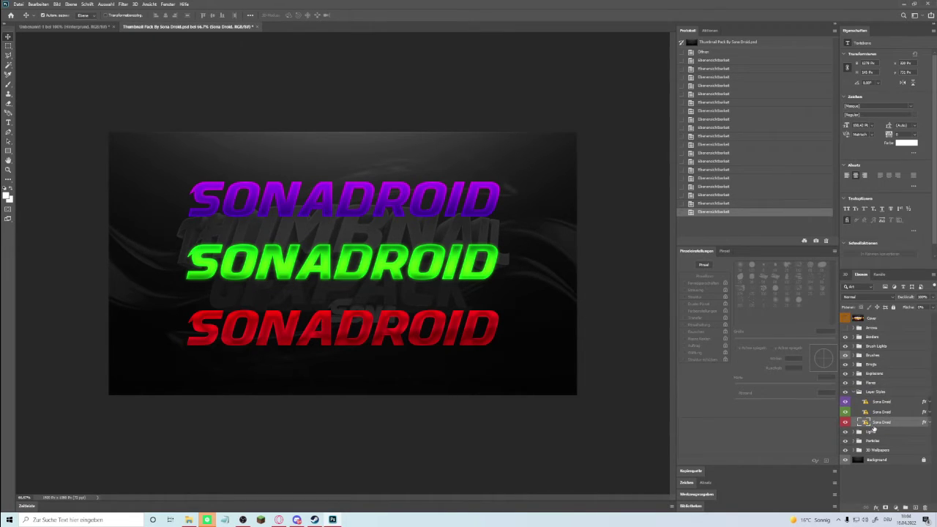
Step: Compare the red HV lettering with the pack's sample layer styles by switching between the two documents
{"action": "left_click", "coordinate": [66, 27]}
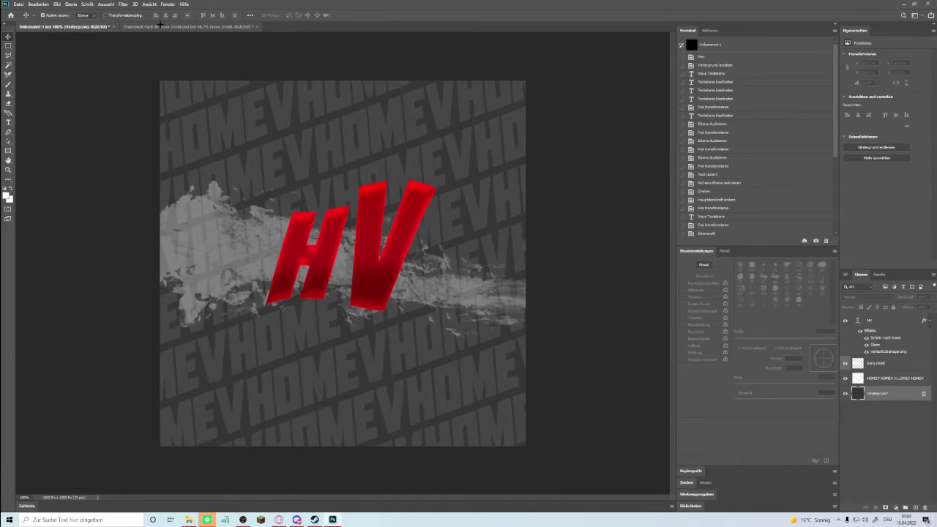
{"action": "left_click", "coordinate": [159, 26]}
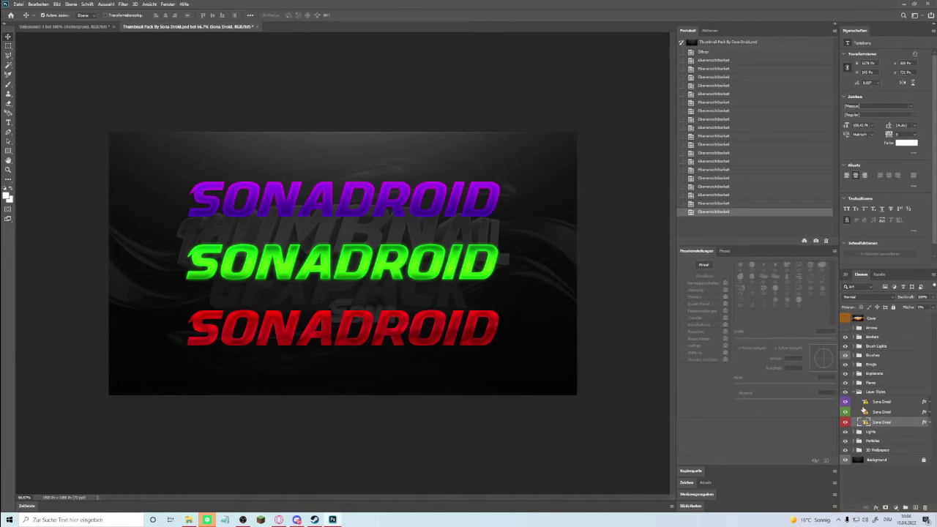
{"action": "left_click", "coordinate": [59, 26]}
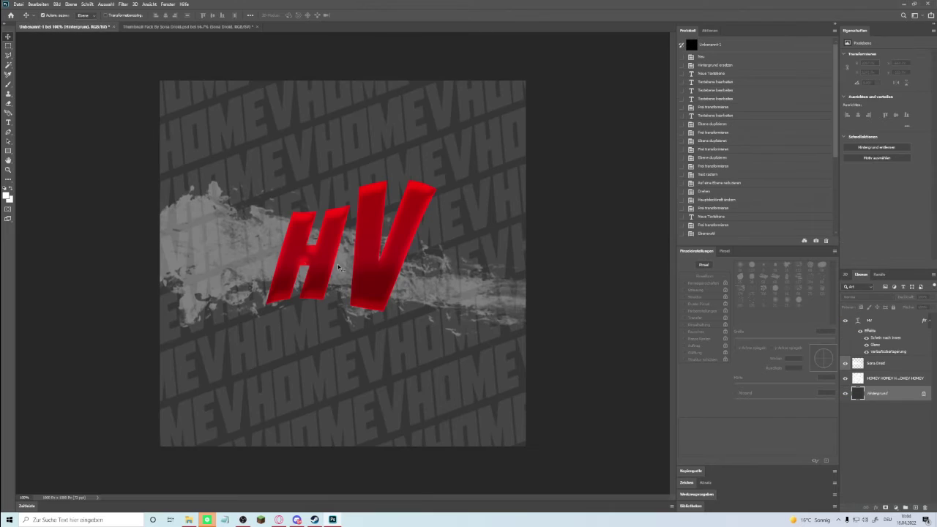
{"action": "left_click", "coordinate": [168, 26]}
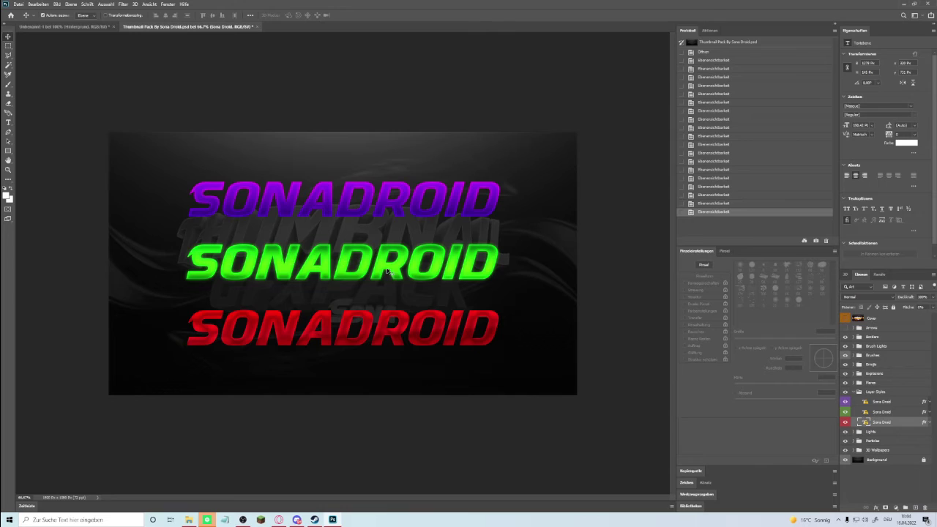
Step: Collapse the Layer Styles group, expand the Lights group, and preview its first, red light layer
{"action": "left_click", "coordinate": [858, 392]}
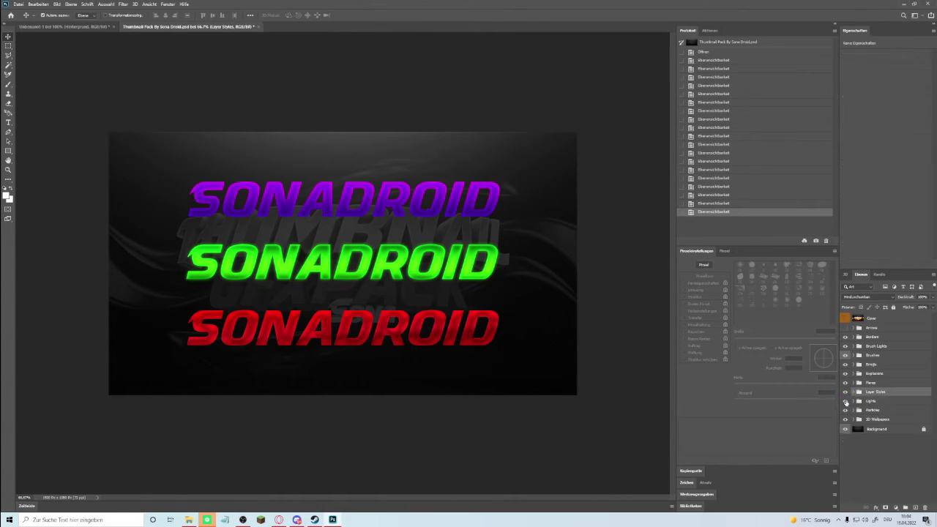
{"action": "left_click", "coordinate": [852, 401]}
{"action": "left_click", "coordinate": [846, 411]}
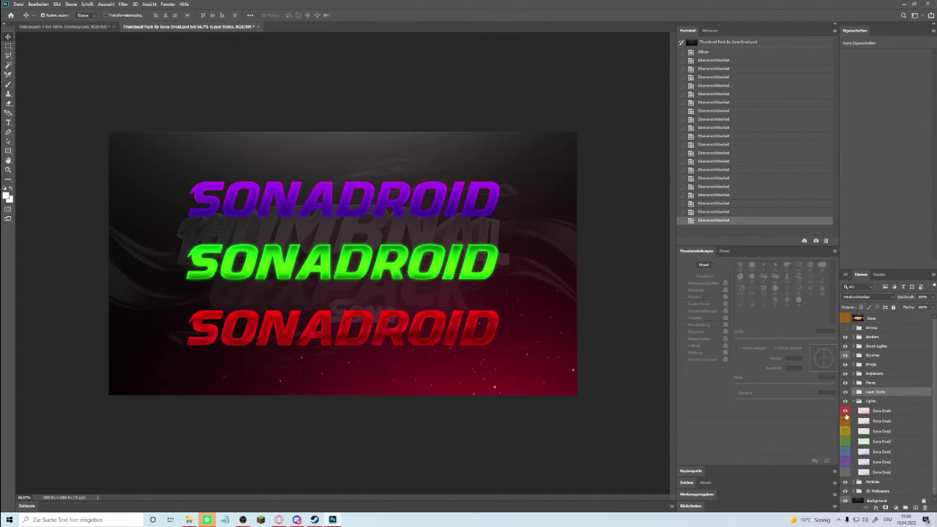
{"action": "left_click", "coordinate": [845, 412]}
Step: Copy the red light layer into the HV document beneath the HOMEV pattern and position its glow along the canvas's lower edge
{"action": "left_click", "coordinate": [867, 411]}
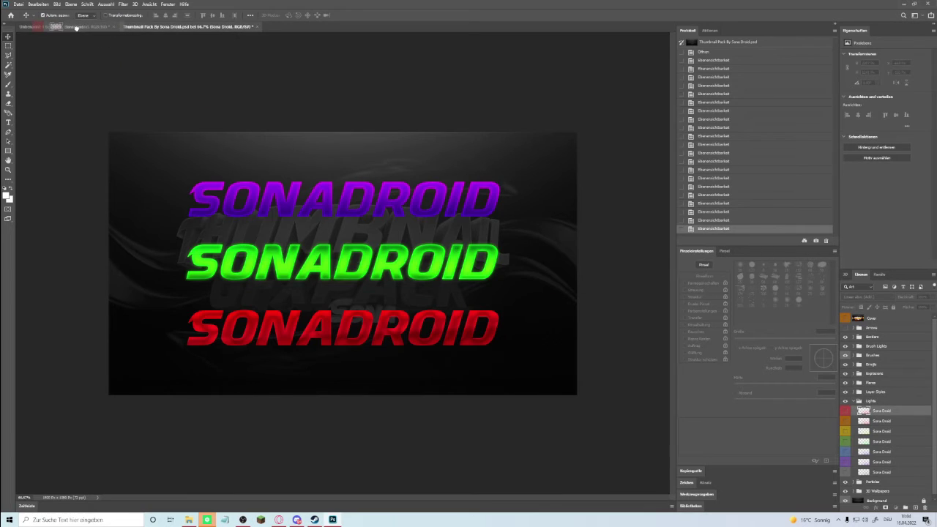
{"action": "left_click_drag", "start_coordinate": [76, 28], "coordinate": [253, 313]}
{"action": "key", "text": "ctrl+t"}
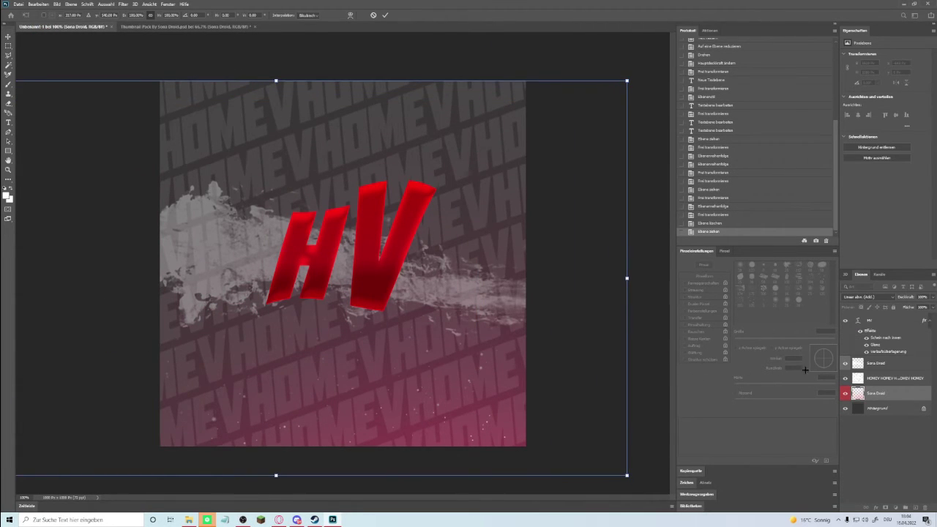
Step: Duplicate the red light layer, rotate the copy about 179°, and position its glow along the canvas's upper edge
{"action": "left_click_drag", "start_coordinate": [883, 396], "coordinate": [470, 246]}
{"action": "key", "text": "ctrl+t"}
{"action": "left_click_drag", "start_coordinate": [470, 246], "coordinate": [286, 235]}
{"action": "left_click_drag", "start_coordinate": [493, 49], "coordinate": [206, 340]}
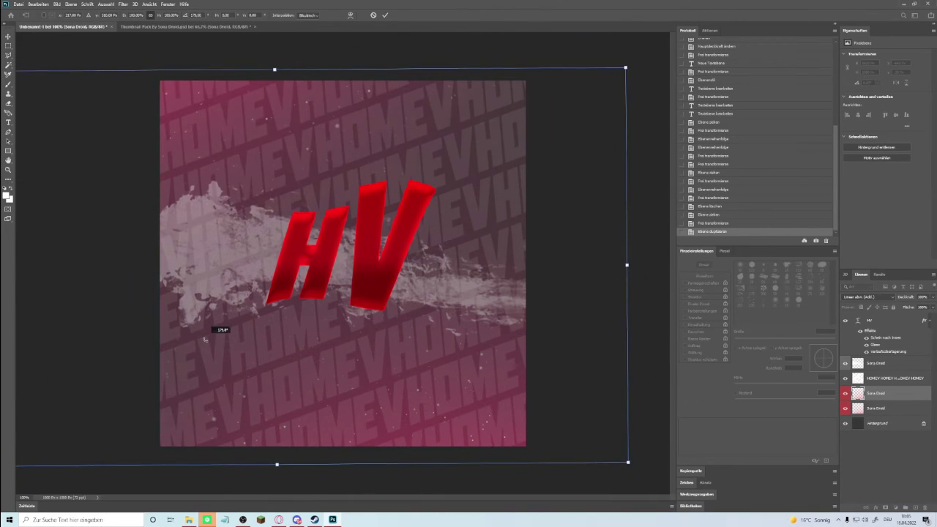
{"action": "left_click_drag", "start_coordinate": [335, 326], "coordinate": [444, 304]}
{"action": "key", "text": "Return"}
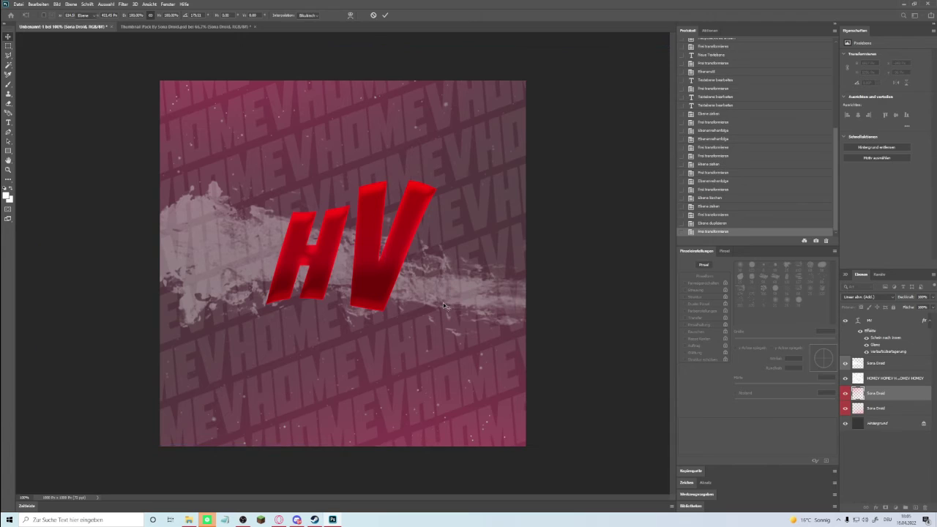
Step: Compare the design with and without the white brush stroke layer, leaving the layer hidden
{"action": "left_click", "coordinate": [883, 364]}
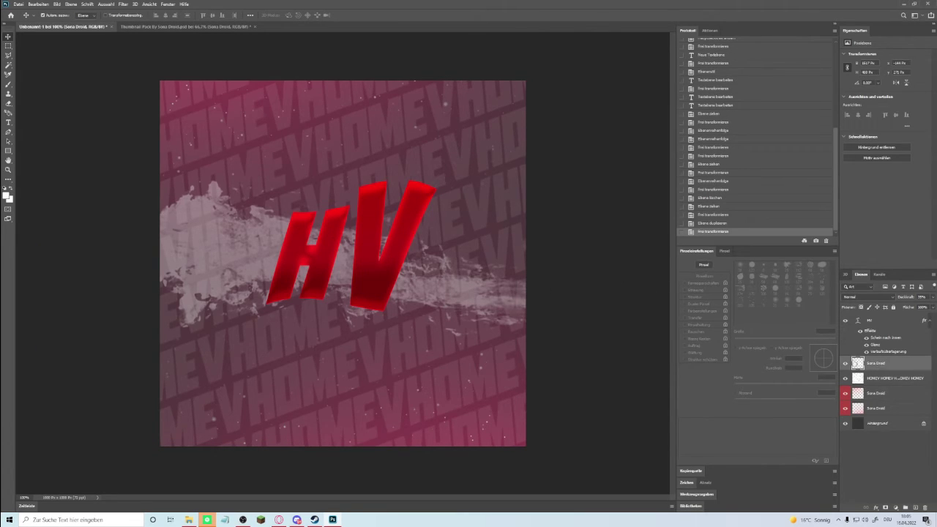
{"action": "left_click", "coordinate": [846, 364]}
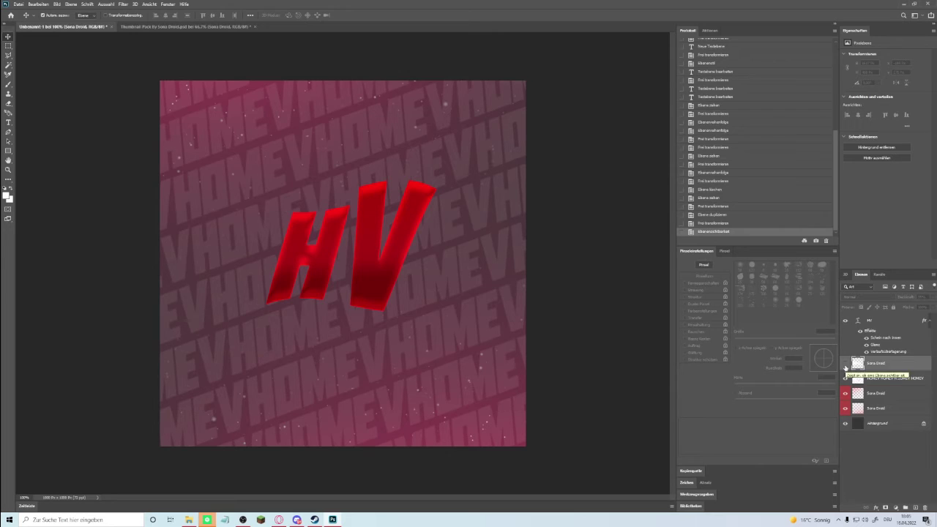
{"action": "left_click", "coordinate": [845, 364]}
{"action": "left_click", "coordinate": [845, 364]}
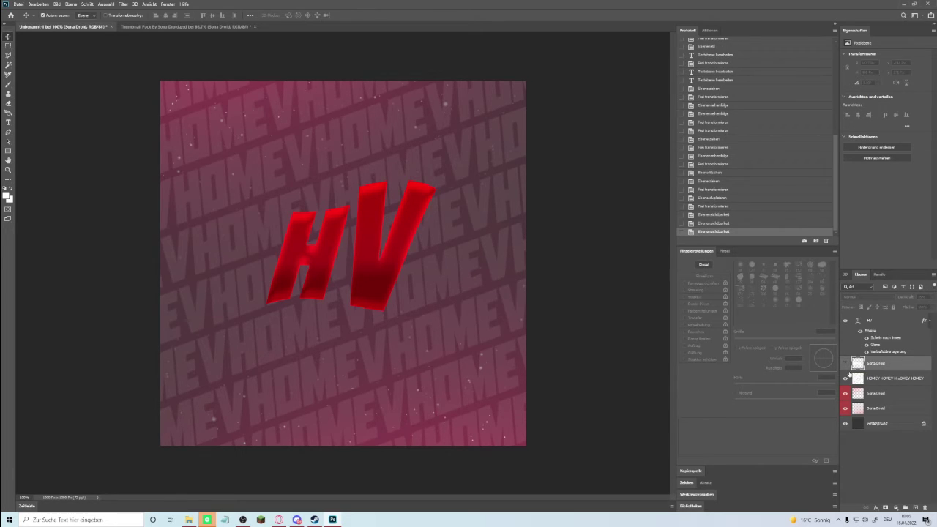
Step: Show the white brush stroke layer again and delete it from the HV document
{"action": "left_click", "coordinate": [845, 364]}
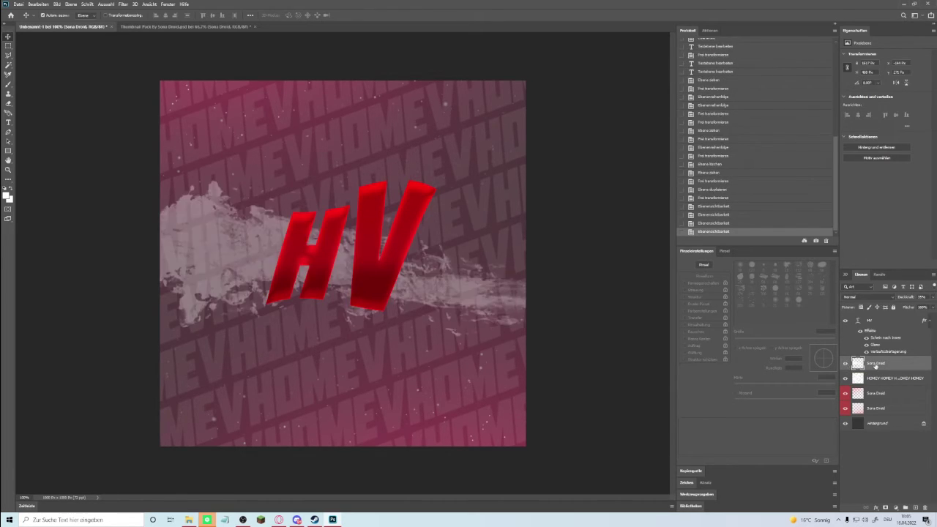
{"action": "key", "text": "Delete"}
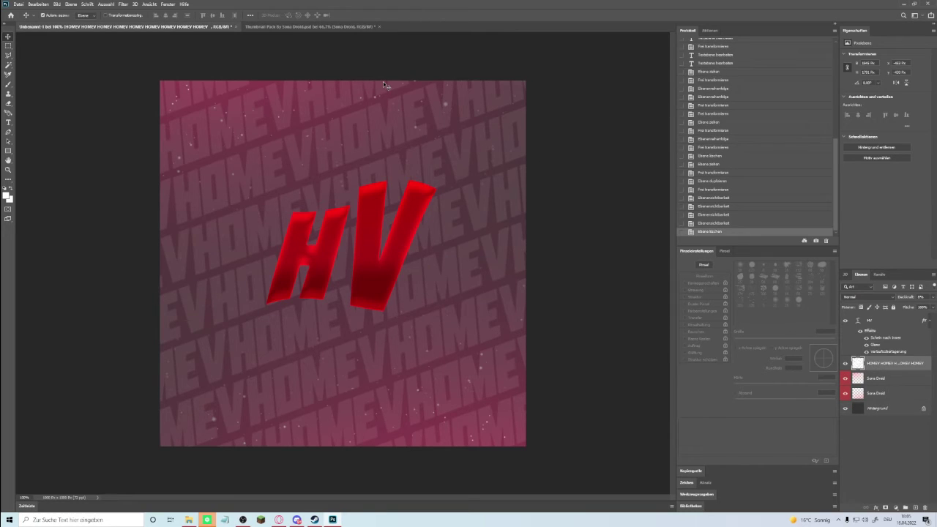
Step: Switch to the Thumbnail Pack document, collapse its Lights group, and expand the Particles group
{"action": "left_click", "coordinate": [282, 27]}
{"action": "left_click", "coordinate": [855, 402]}
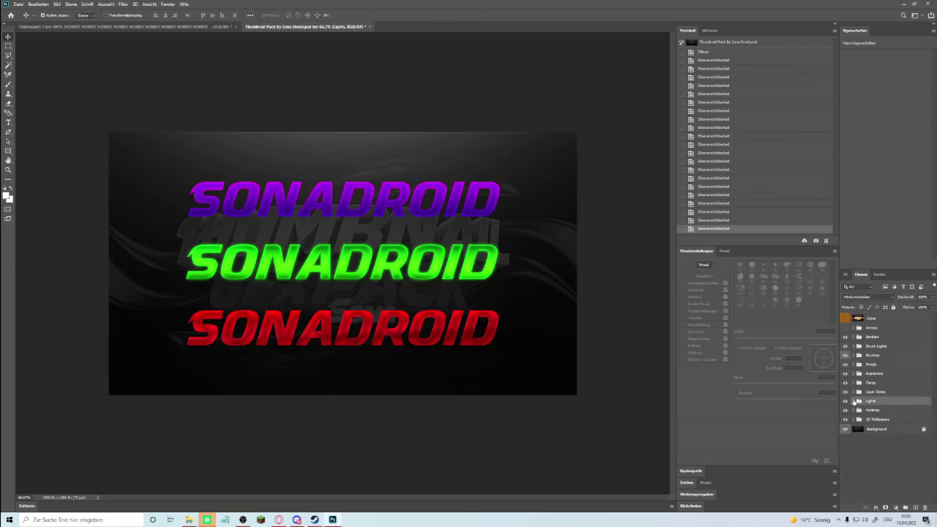
{"action": "left_click", "coordinate": [853, 411]}
Step: Preview the seven particle layers one at a time, rechecking the white and blue ones and hiding each again
{"action": "left_click", "coordinate": [844, 421]}
{"action": "left_click", "coordinate": [845, 422]}
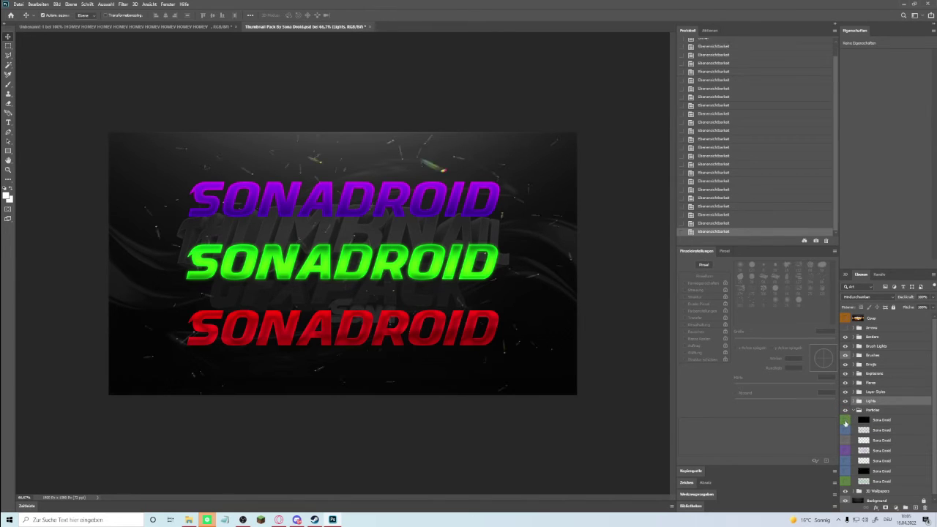
{"action": "left_click", "coordinate": [845, 430]}
{"action": "left_click", "coordinate": [844, 431]}
{"action": "left_click", "coordinate": [845, 441]}
{"action": "left_click", "coordinate": [845, 443]}
{"action": "left_click", "coordinate": [846, 452]}
{"action": "left_click", "coordinate": [846, 452]}
{"action": "left_click", "coordinate": [846, 462]}
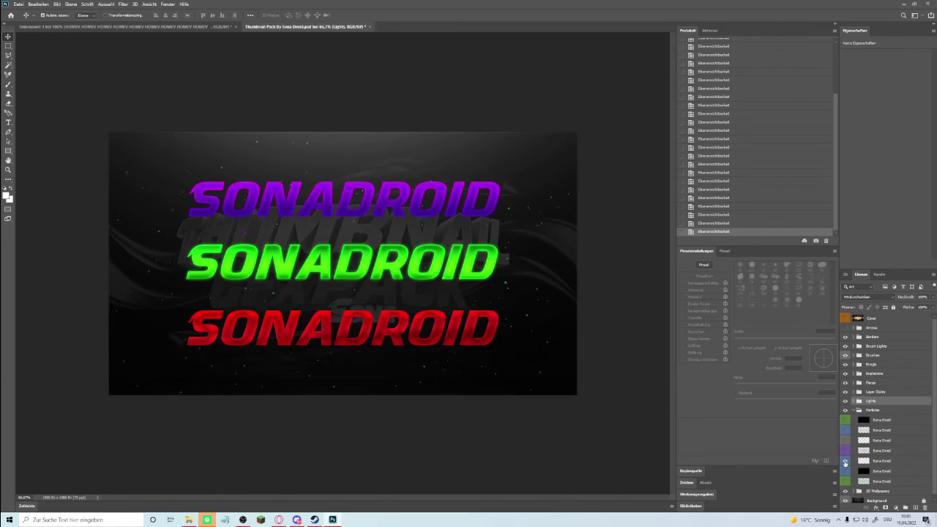
{"action": "left_click", "coordinate": [845, 462]}
{"action": "left_click", "coordinate": [846, 472]}
{"action": "left_click", "coordinate": [846, 473]}
{"action": "left_click", "coordinate": [847, 483]}
{"action": "left_click", "coordinate": [846, 482]}
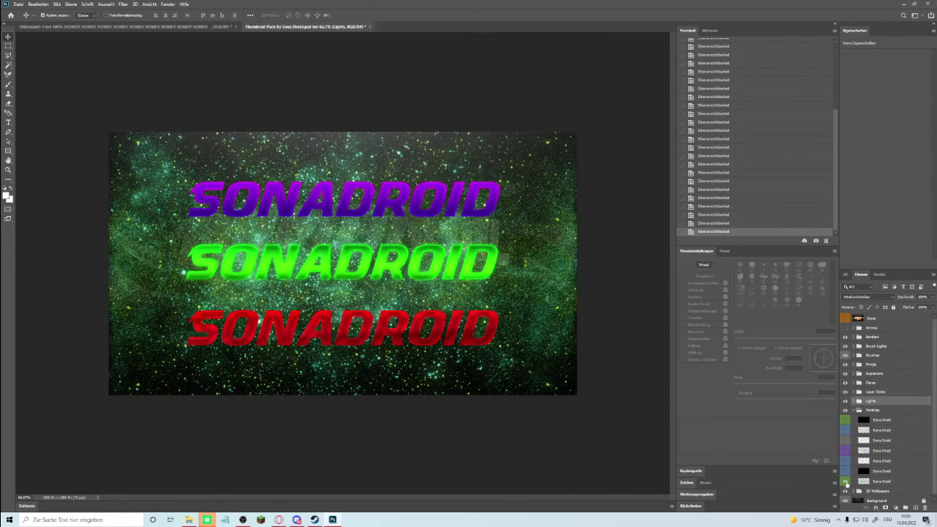
{"action": "left_click", "coordinate": [846, 482]}
{"action": "left_click", "coordinate": [846, 441]}
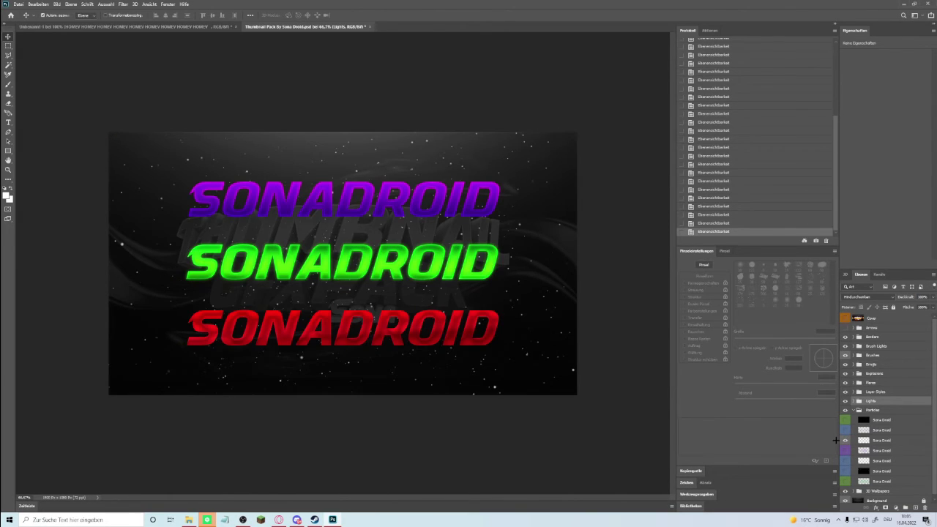
{"action": "left_click", "coordinate": [846, 441]}
{"action": "left_click", "coordinate": [847, 430]}
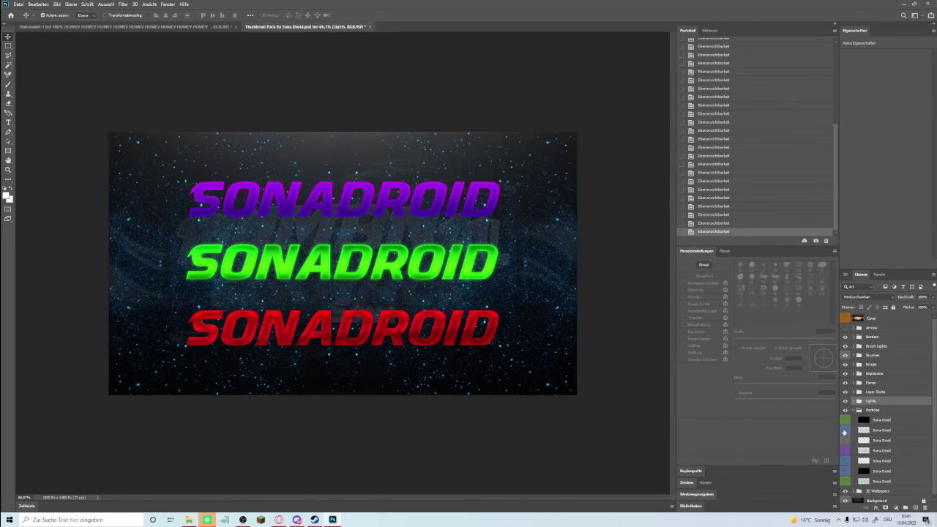
{"action": "left_click", "coordinate": [846, 430]}
{"action": "left_click", "coordinate": [843, 421]}
Step: Show the white particle layer, copy it into the HV document above the HOMEV pattern, and enlarge and position it to cover the canvas
{"action": "left_click", "coordinate": [845, 441]}
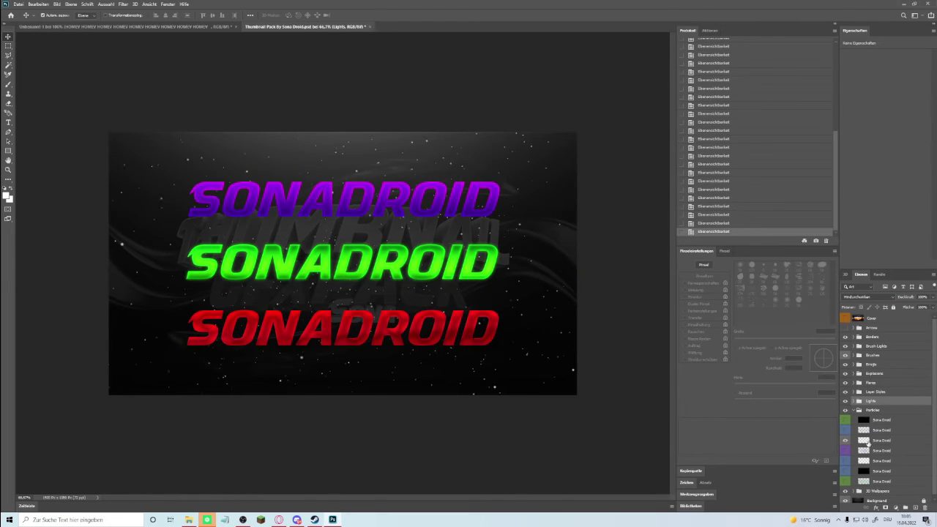
{"action": "left_click_drag", "start_coordinate": [866, 442], "coordinate": [300, 192]}
{"action": "key", "text": "ctrl+t"}
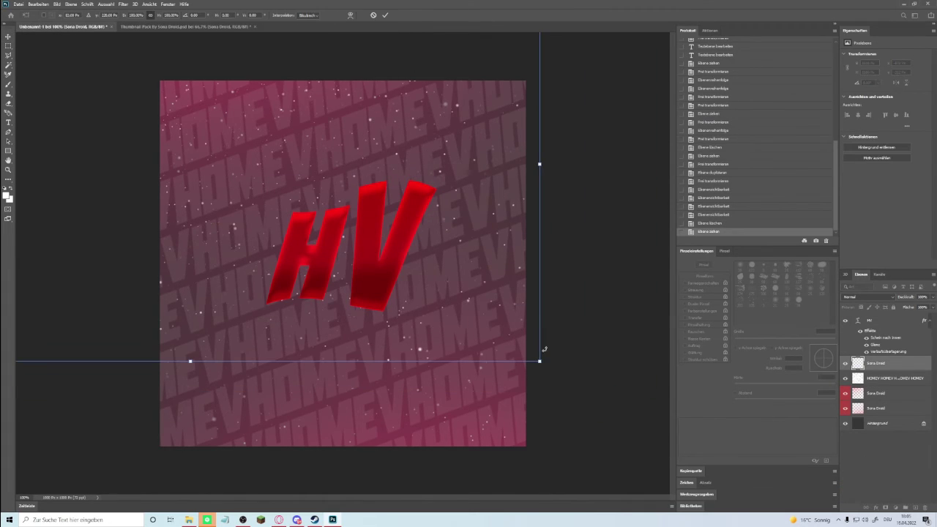
{"action": "left_click_drag", "start_coordinate": [539, 360], "coordinate": [727, 415]}
{"action": "left_click_drag", "start_coordinate": [588, 334], "coordinate": [621, 375]}
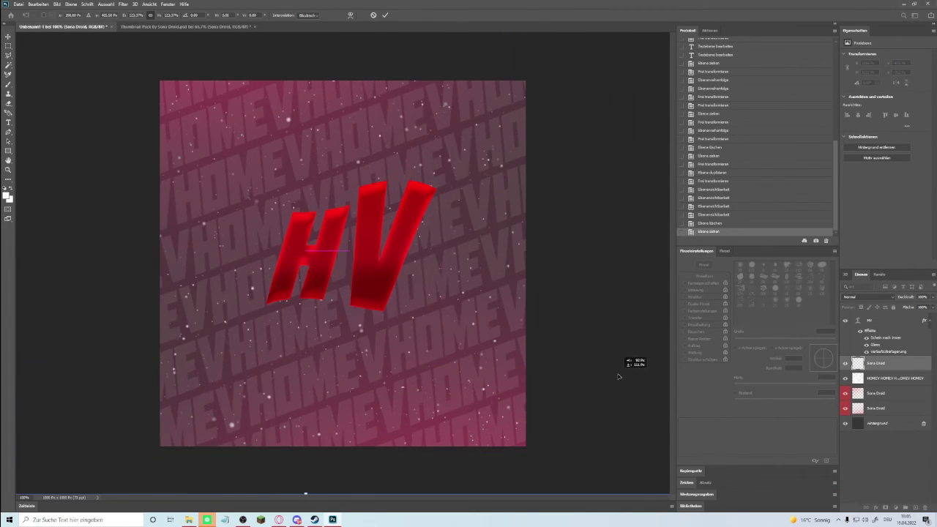
Step: Try the white particle layer above the HV text, and return it to its place beneath the text
{"action": "left_click_drag", "start_coordinate": [868, 366], "coordinate": [870, 316]}
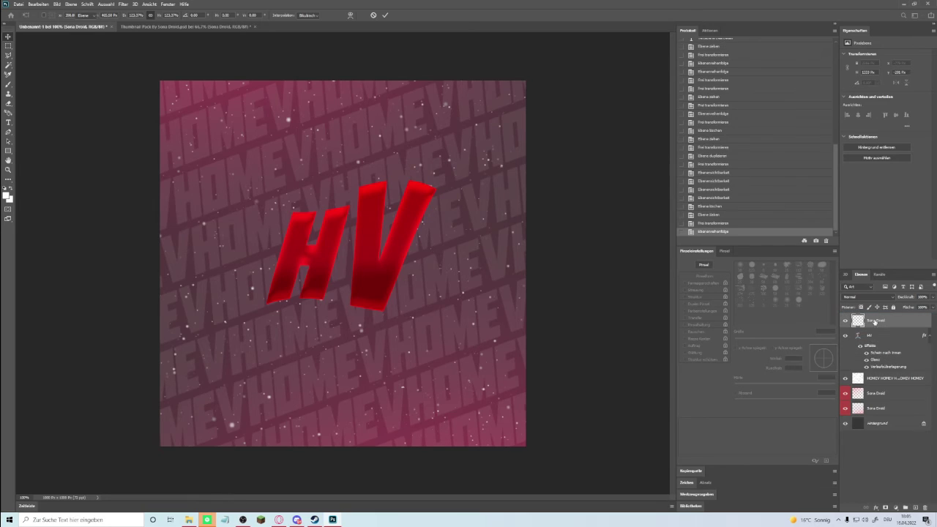
{"action": "key", "text": "ctrl+bracketleft"}
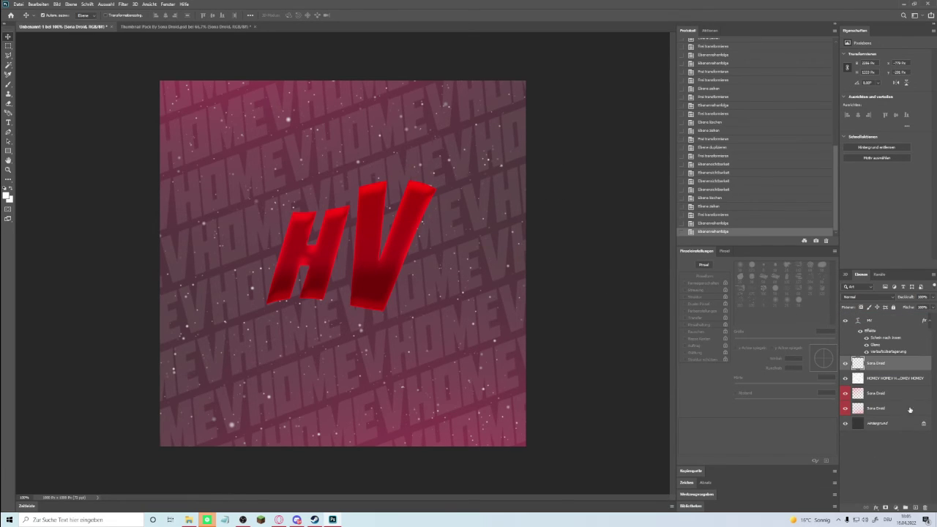
Step: Select the HV text layer
{"action": "left_click", "coordinate": [857, 319]}
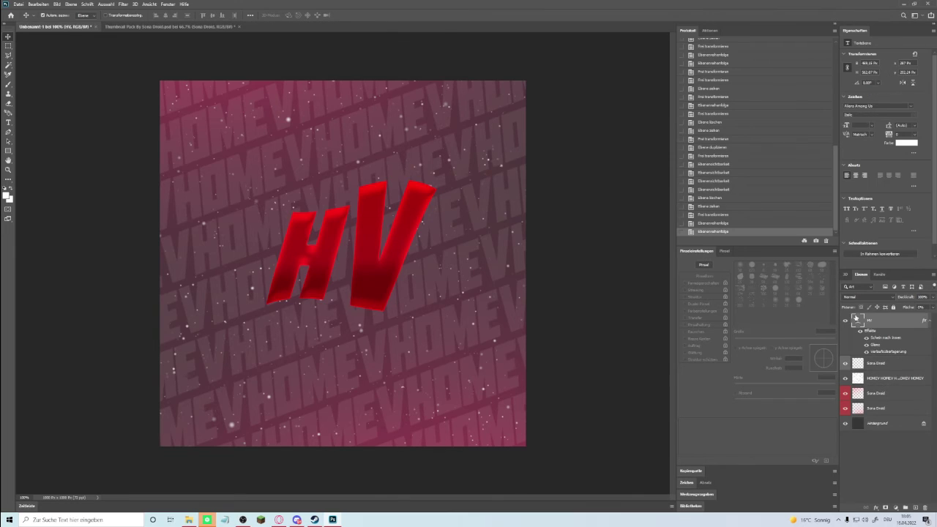